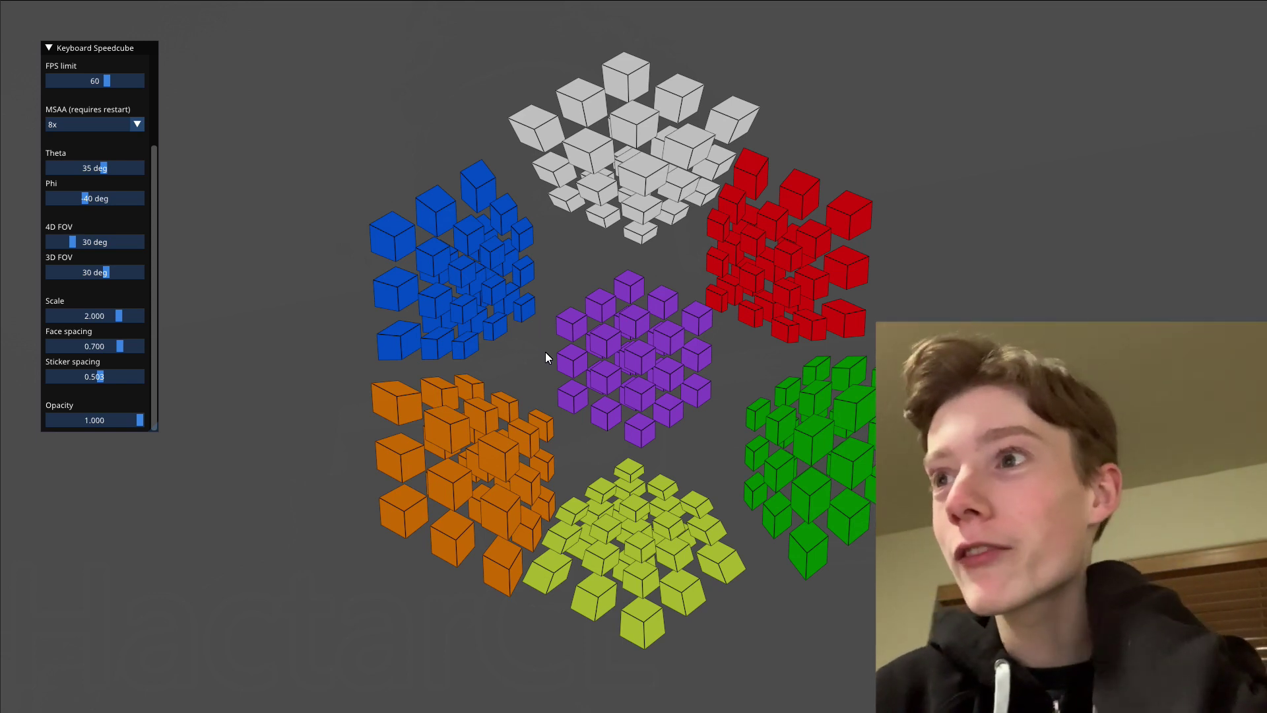
Switch the puzzle to Rubik's 3D and back to Rubik's 4D
scroll(79, 132, "up", 3)
left_click(79, 106)
left_click(78, 124)
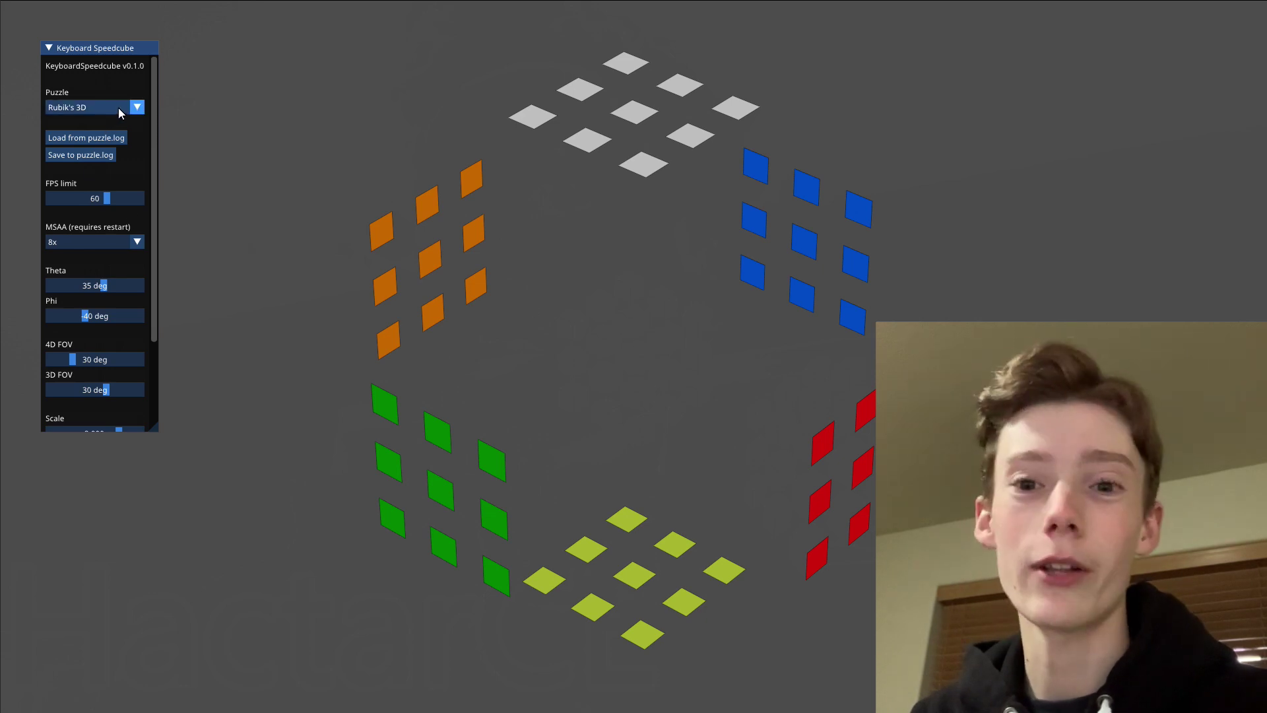
left_click(118, 110)
left_click(99, 137)
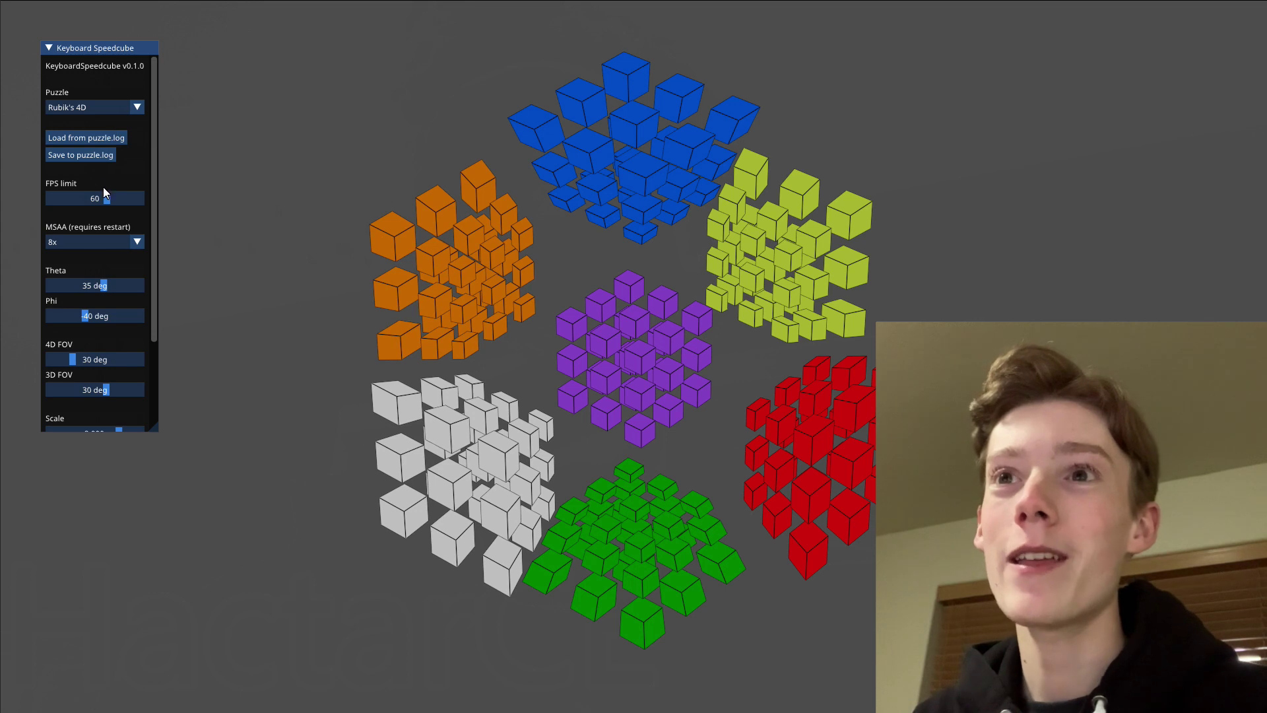
Adjust the viewing angles of the 4D puzzle to a Theta of 34 deg and a Phi of -45 deg
scroll(116, 277, "down", 2)
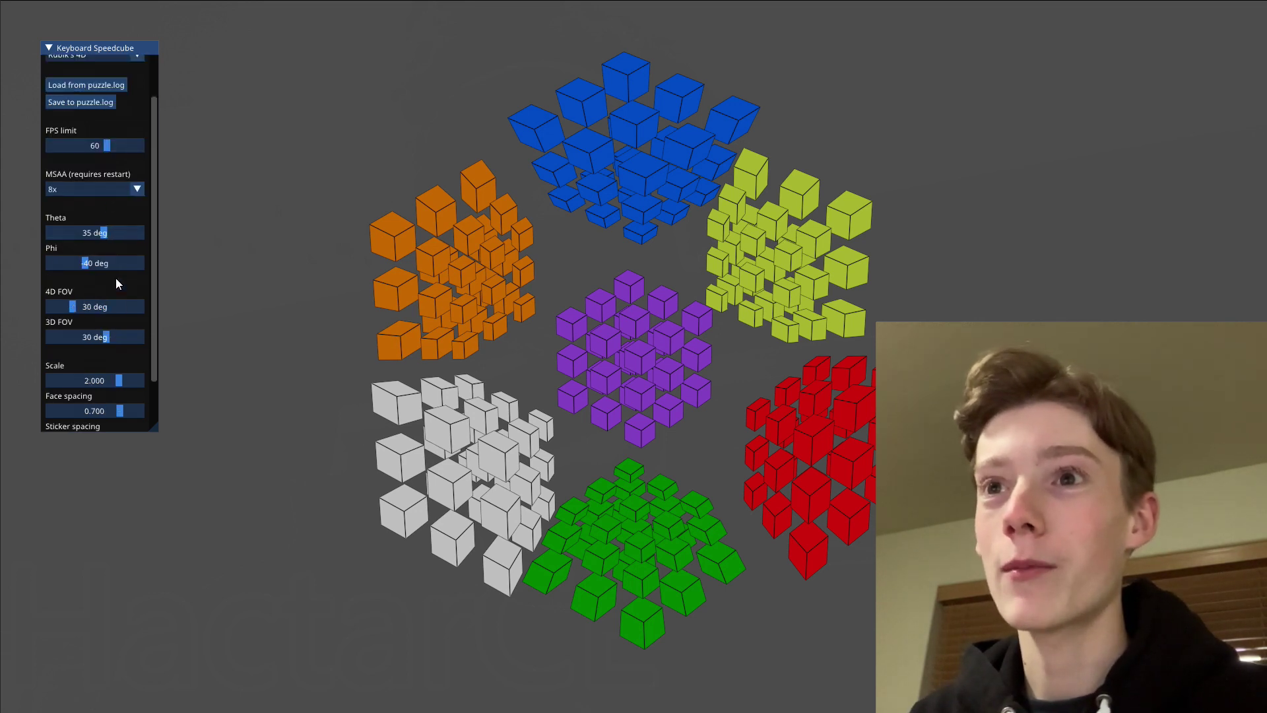
scroll(98, 179, "down", 1)
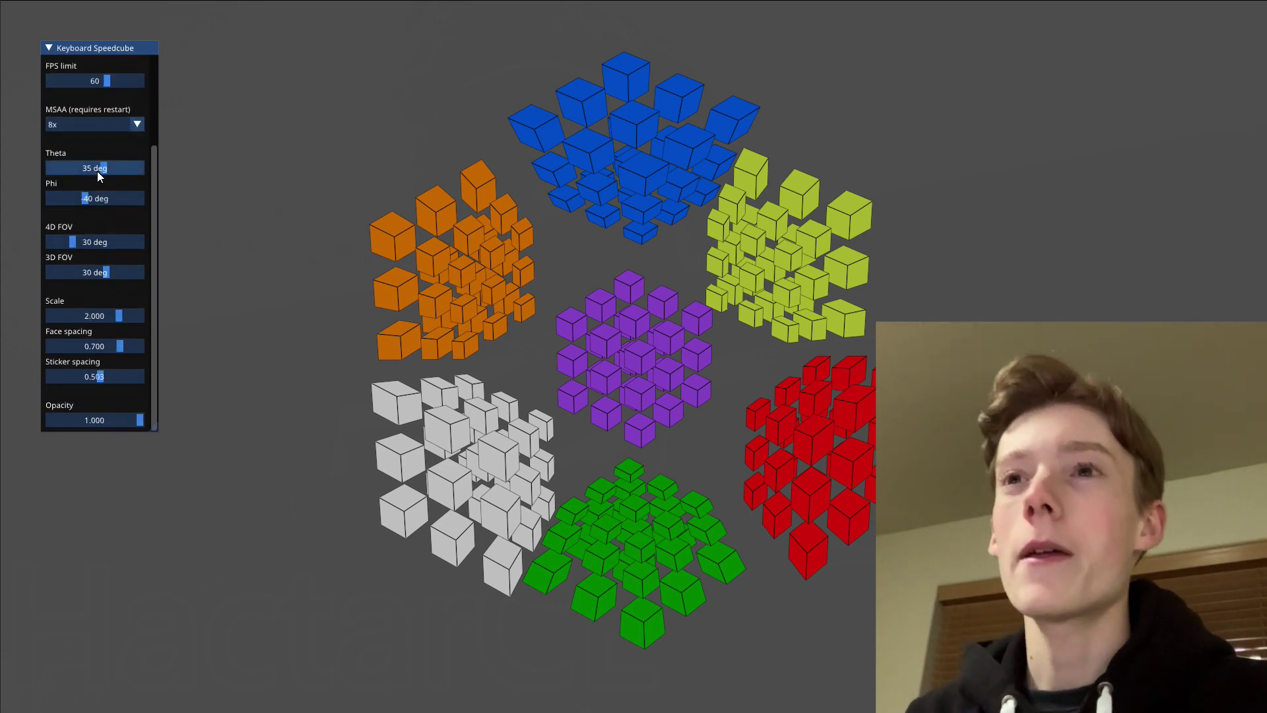
left_click_drag(103, 169, 50, 185)
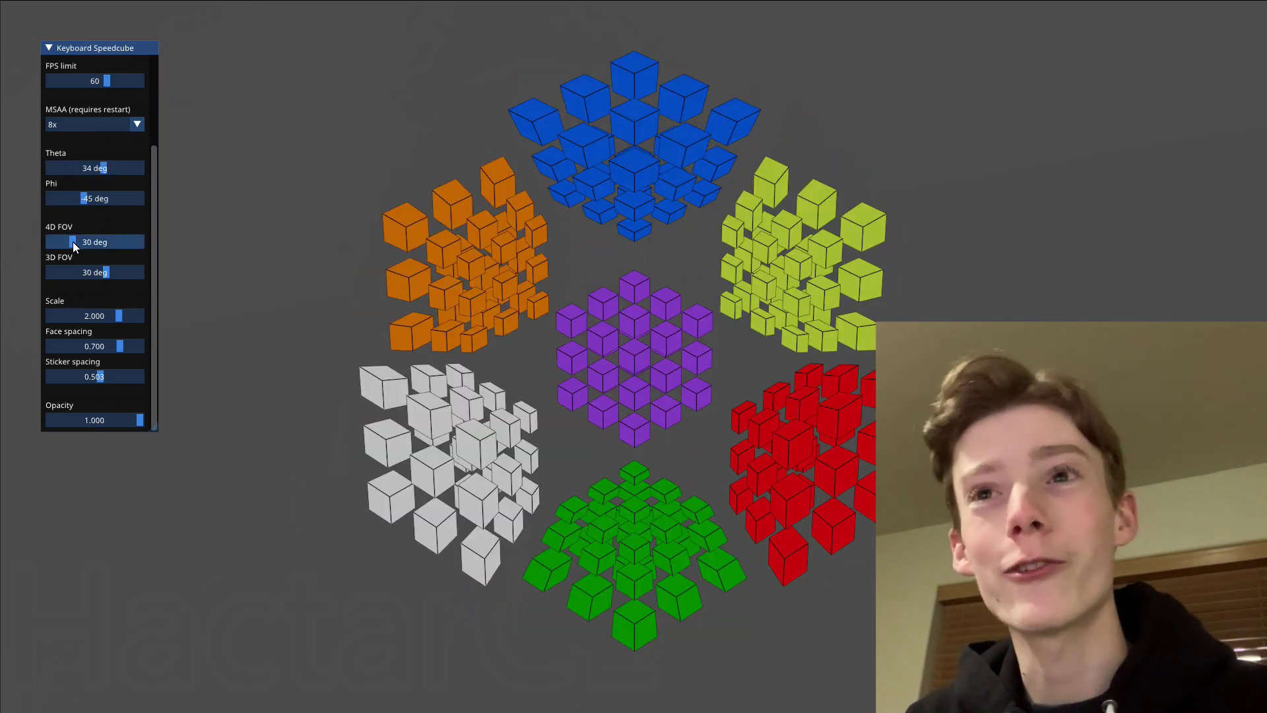
Set 4D FOV to 34 deg, 3D FOV to 32 deg, scale to 2.300, face spacing to 0.708, sticker spacing to 0.490 and opacity to 1.000
mouse_move(72, 242)
left_mouse_down()
mouse_move(142, 246)
mouse_move(80, 244)
mouse_move(51, 281)
mouse_move(110, 271)
mouse_move(102, 318)
mouse_move(122, 313)
mouse_move(109, 346)
mouse_move(41, 346)
mouse_move(166, 334)
mouse_move(111, 341)
mouse_move(96, 379)
mouse_move(31, 391)
left_mouse_up()
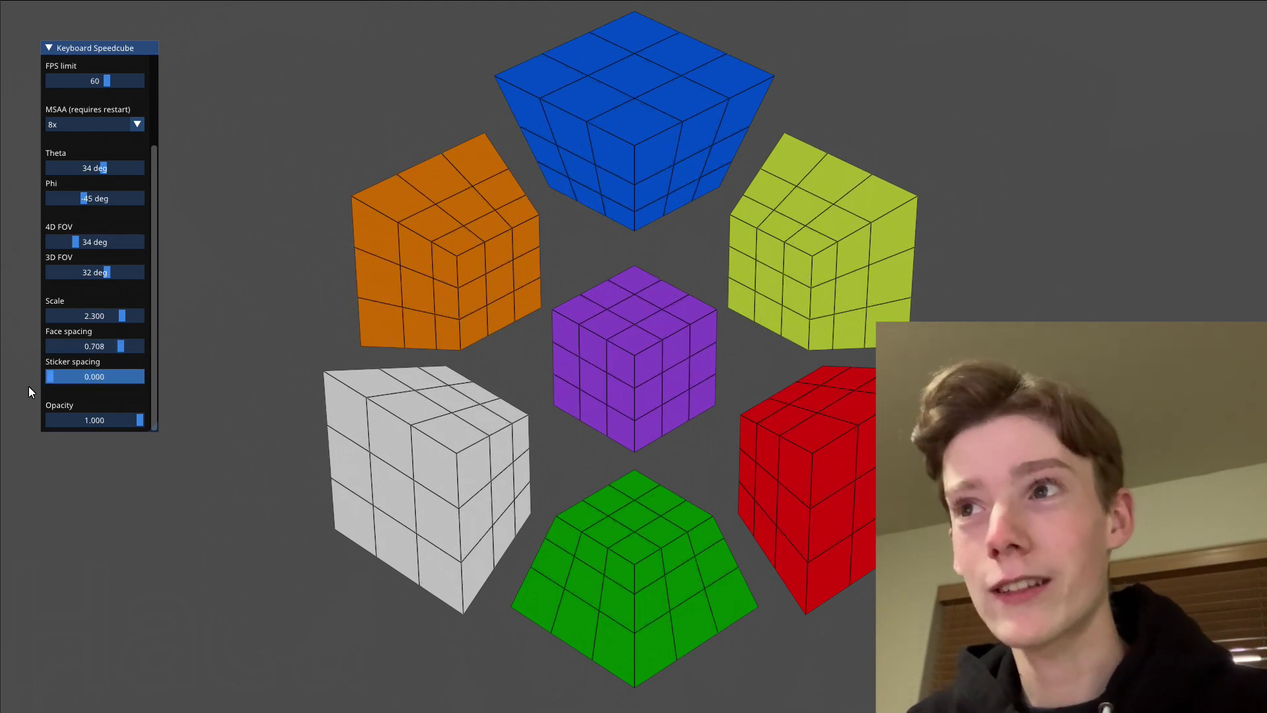
left_click_drag(42, 384, 99, 386)
mouse_move(140, 423)
left_mouse_down()
mouse_move(51, 422)
mouse_move(155, 421)
left_mouse_up()
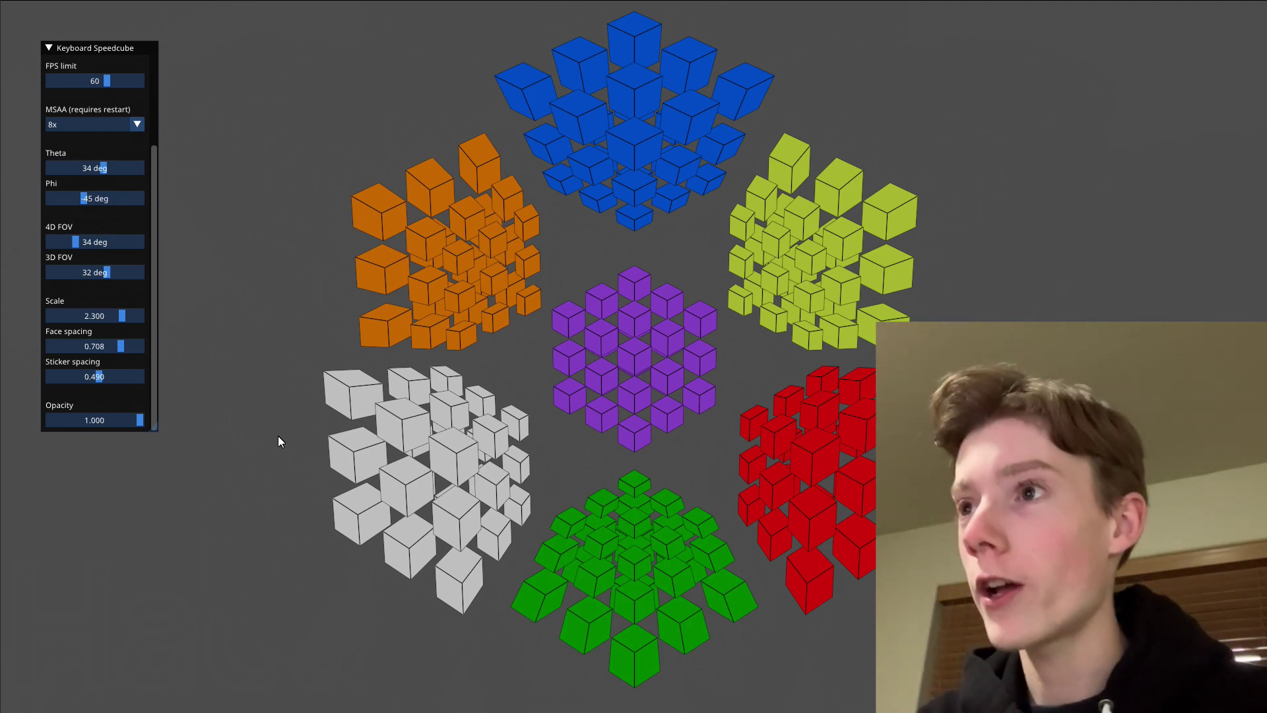
Rotate the whole 4D puzzle repeatedly about its vertical axis, keeping the blue cell on top and the purple cell in the centre
key("j")
key("j")
key("j")
key("j")
key("j")
key("j")
key("j")
key("j")
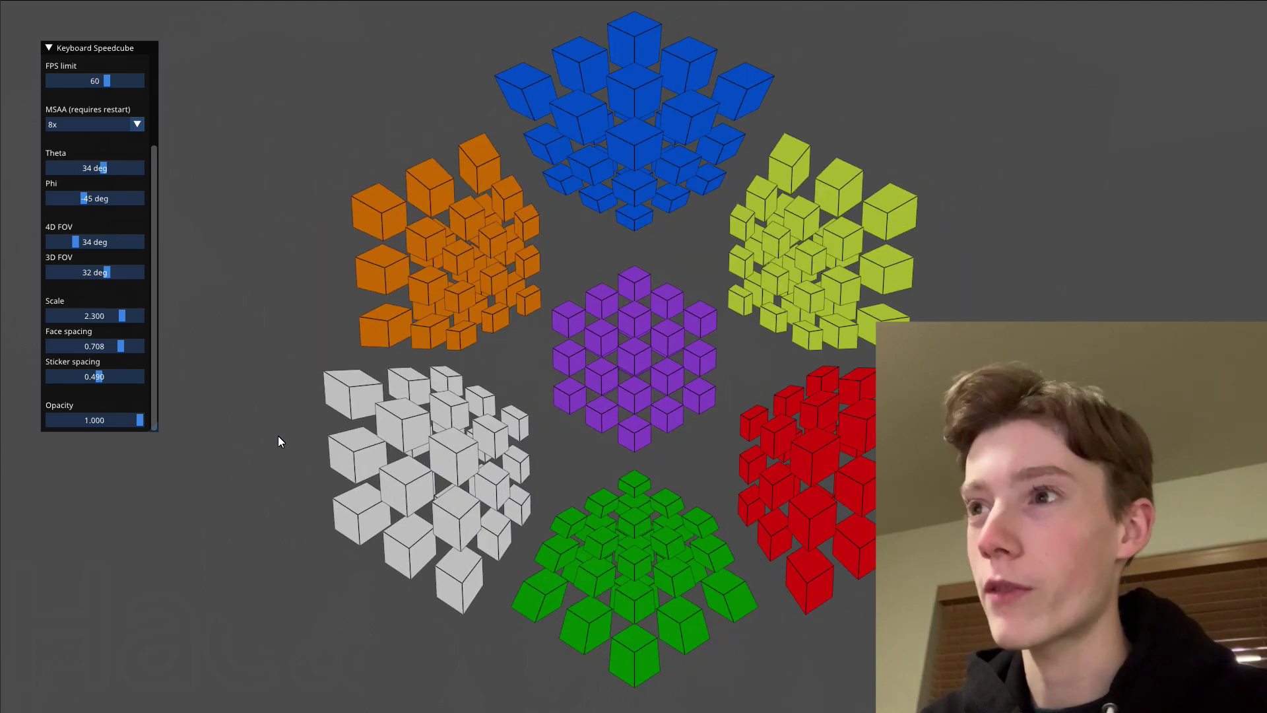
key("x")
key("x")
key("x")
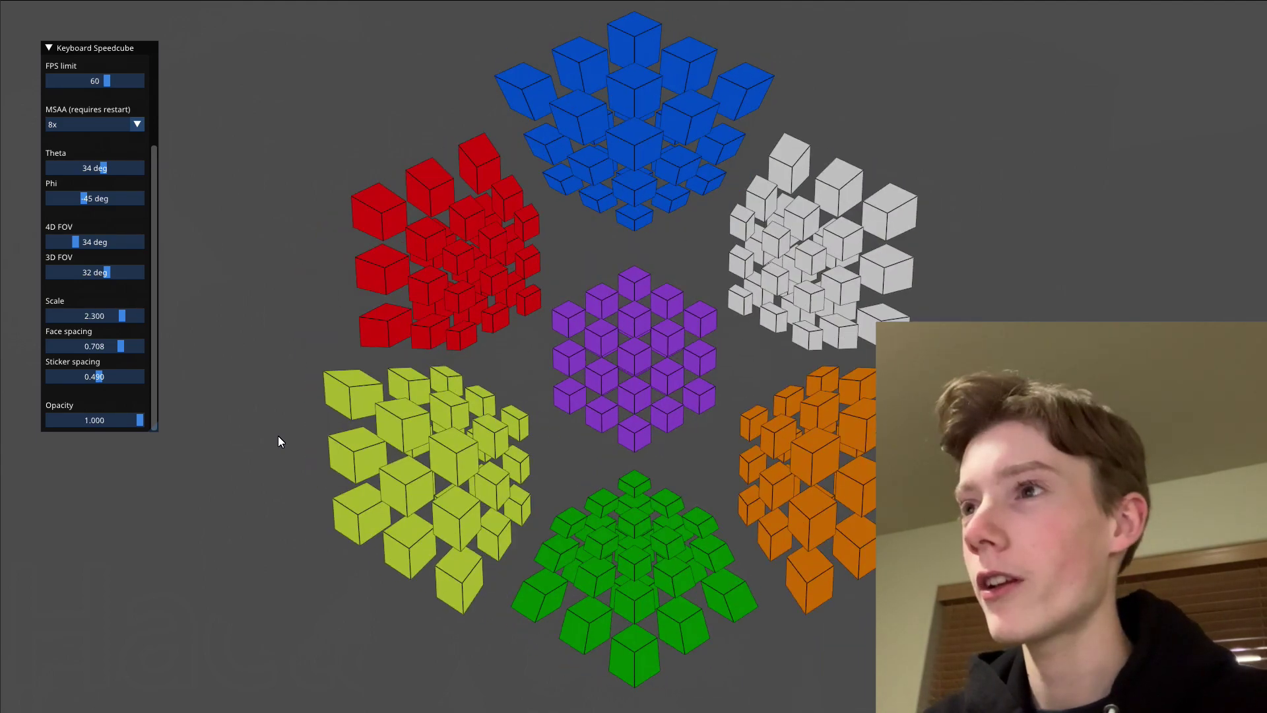
key("x")
key("x")
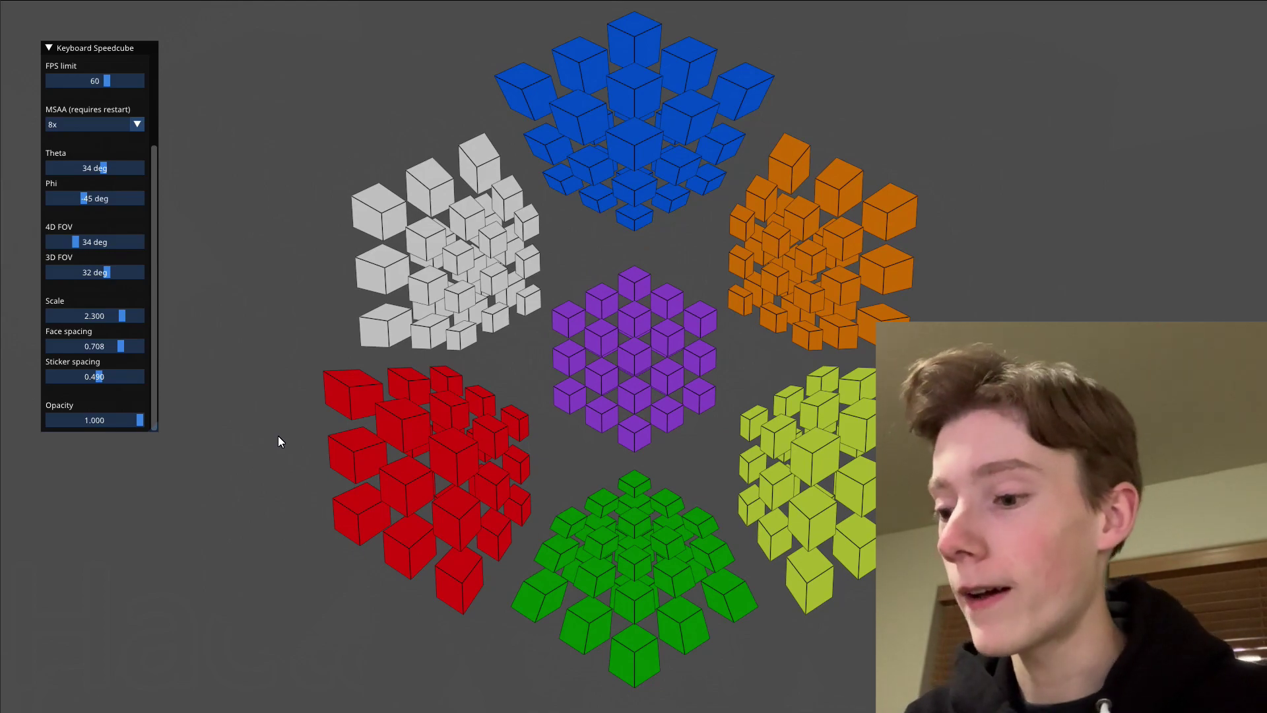
Reorient the whole puzzle about its other axes so the orange cell sits on top and the red cell at the bottom
key("u")
key("o")
key("u")
key("o")
key("o")
key("u")
key("u")
key("o")
key("o")
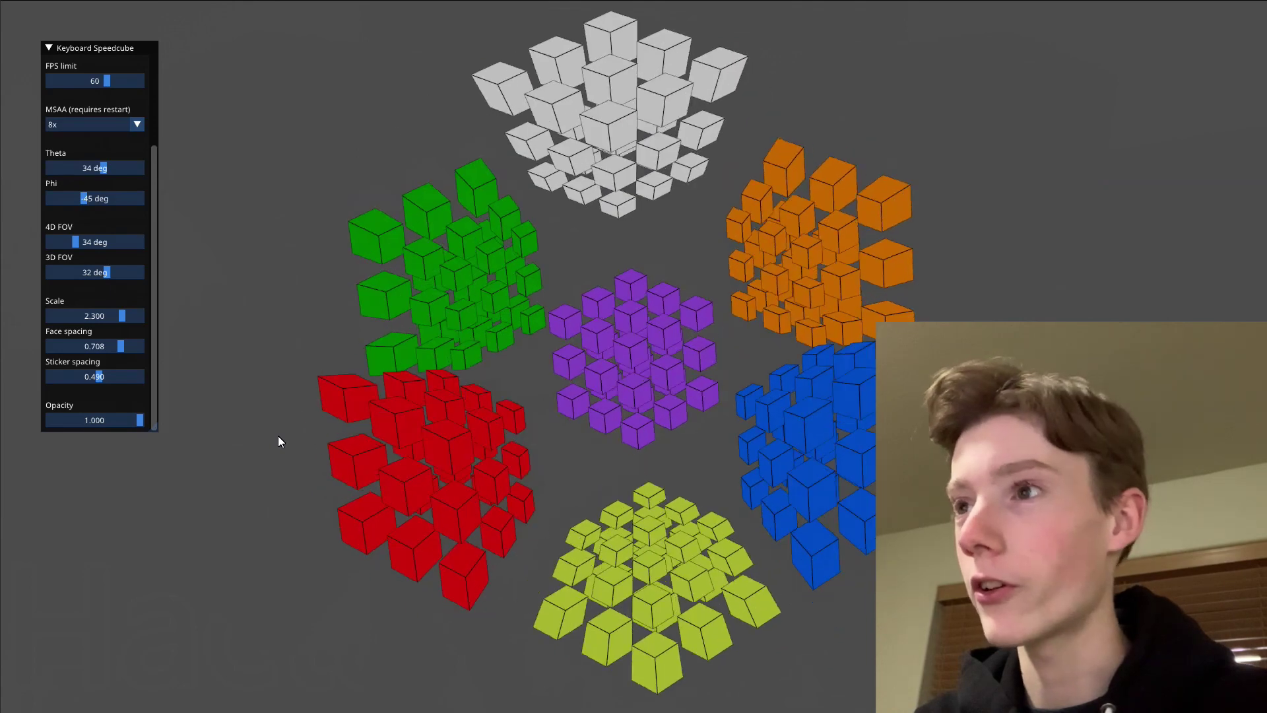
key("i")
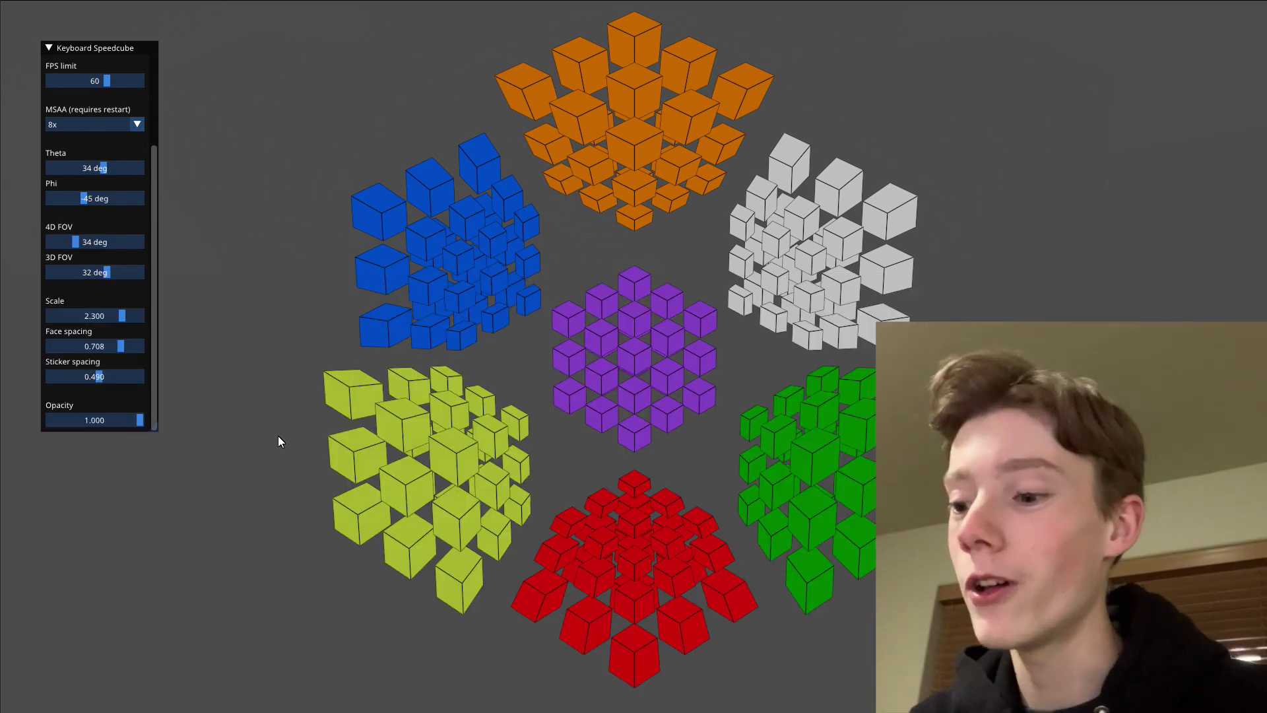
Grip the central purple cell, twist its layer in several directions and return it to the solved position
key("d")
key("d")
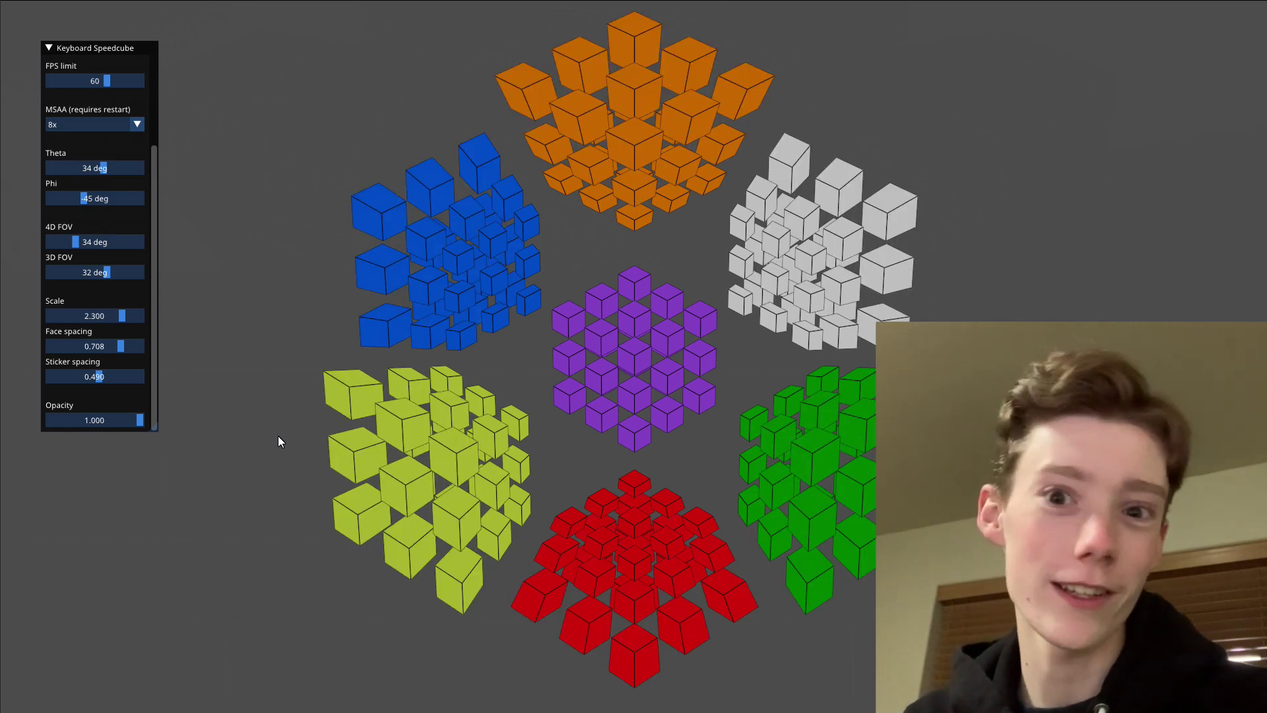
key("2")
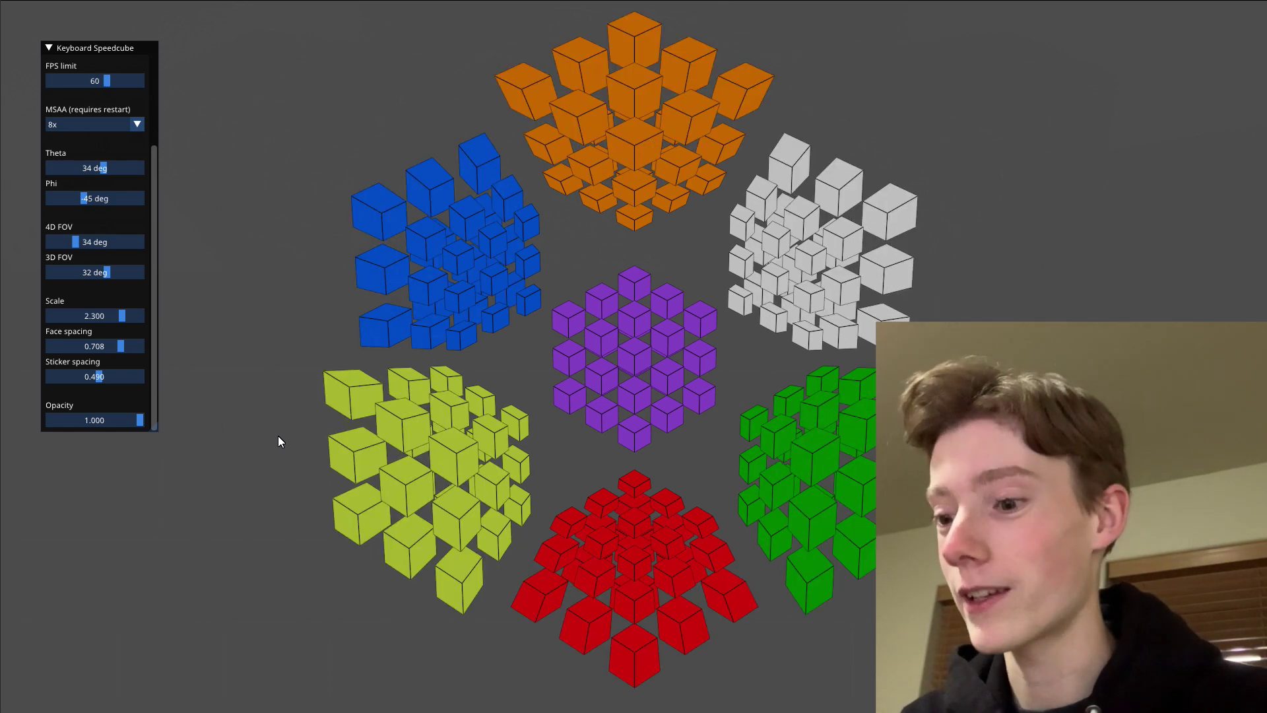
key("d")
key("u")
key("o")
key("u")
key("u")
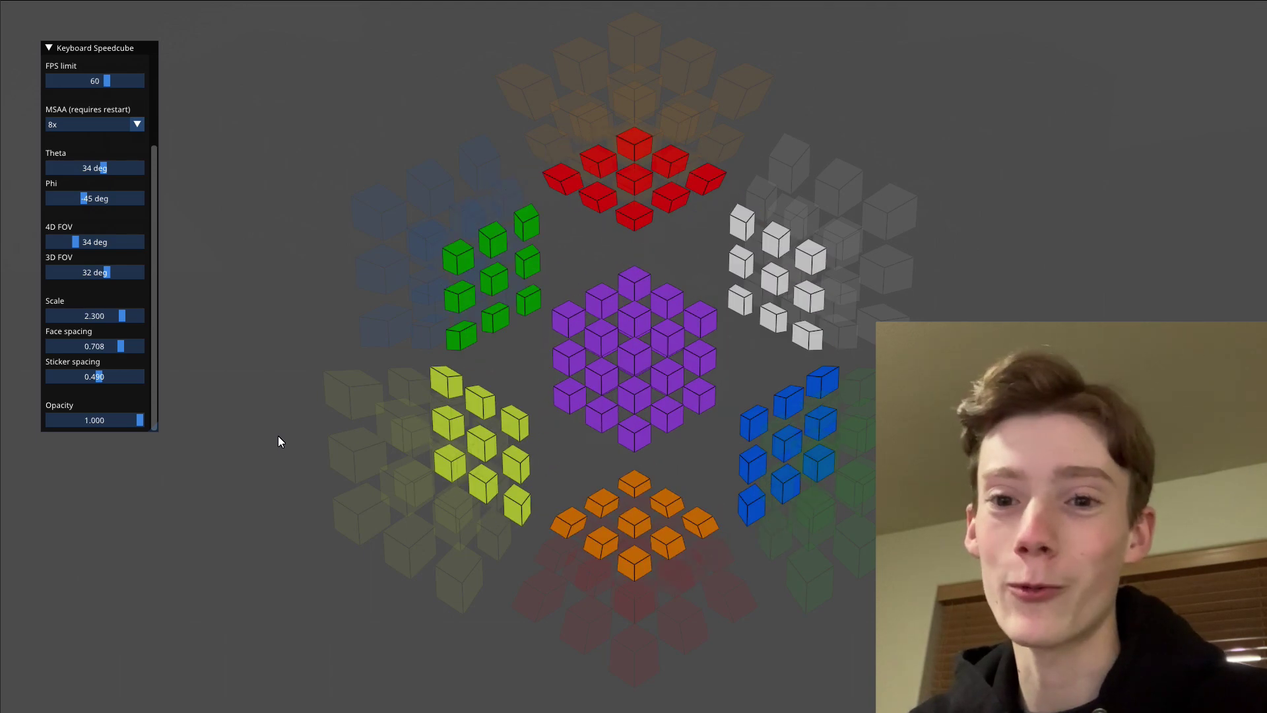
key("o")
key("o")
key("2")
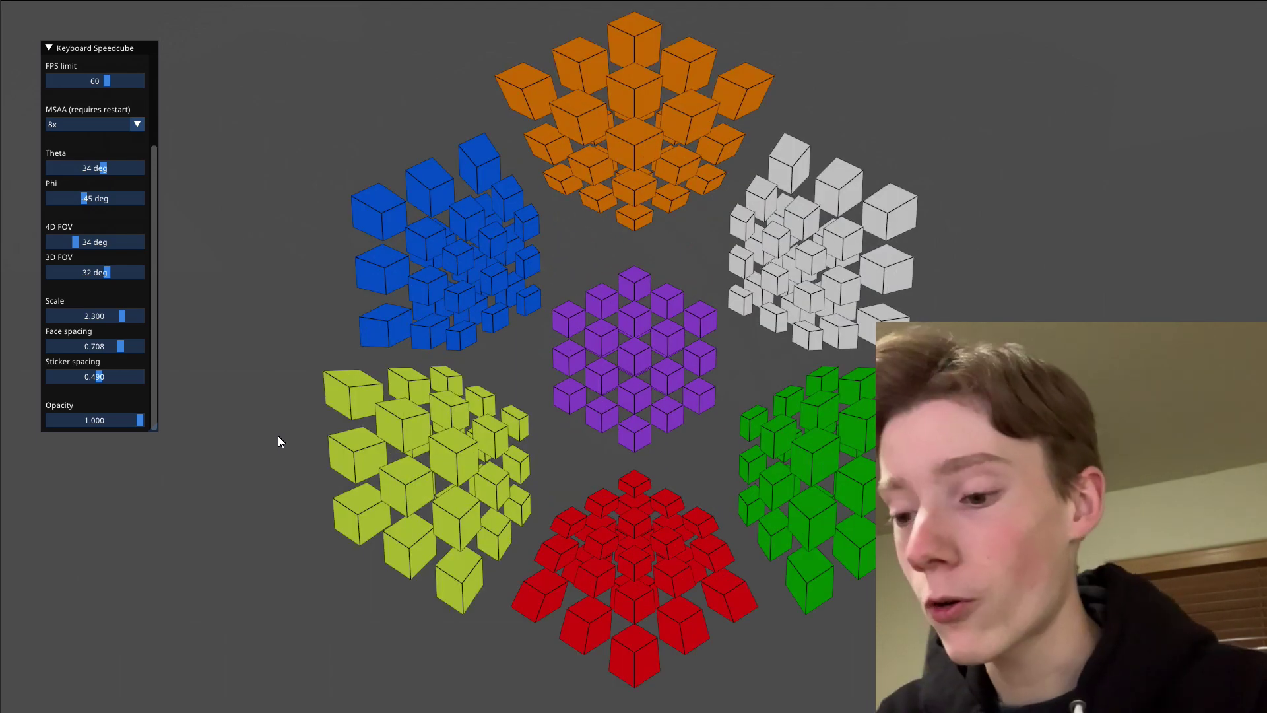
Recentre the 4D view on the green cell and keep recentring until the purple cell is back in the centre
key("f")
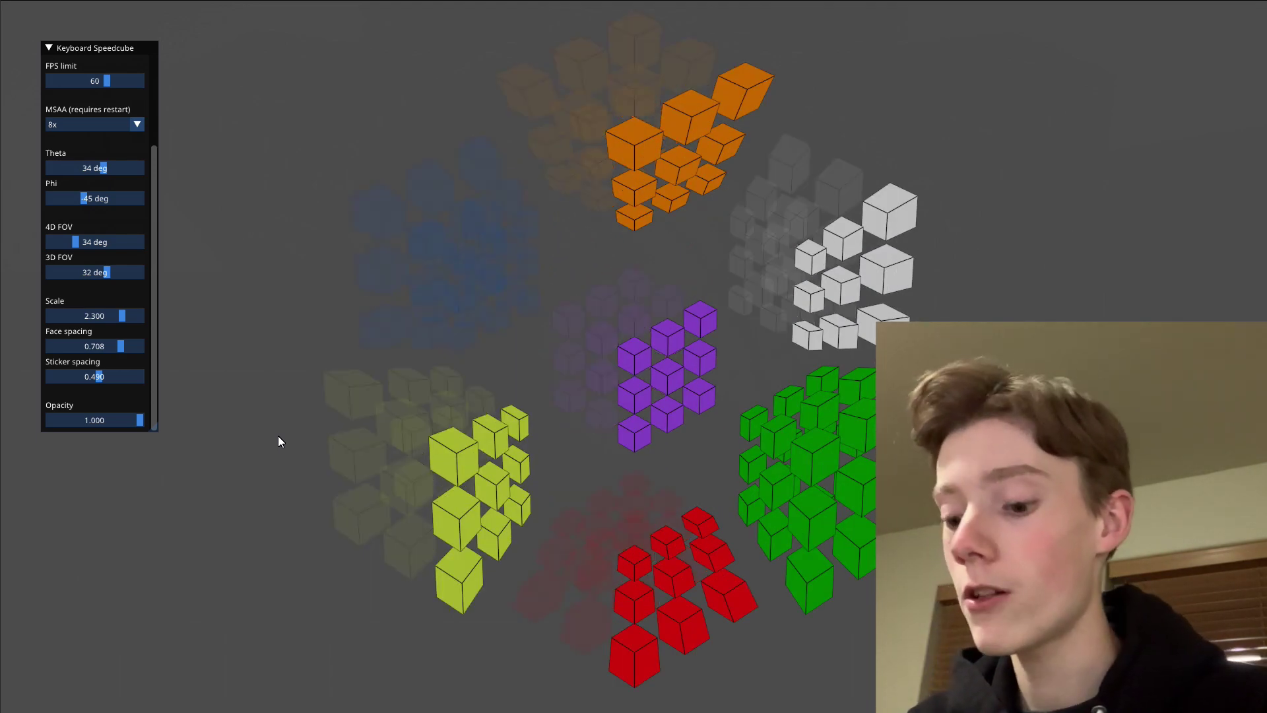
key("space")
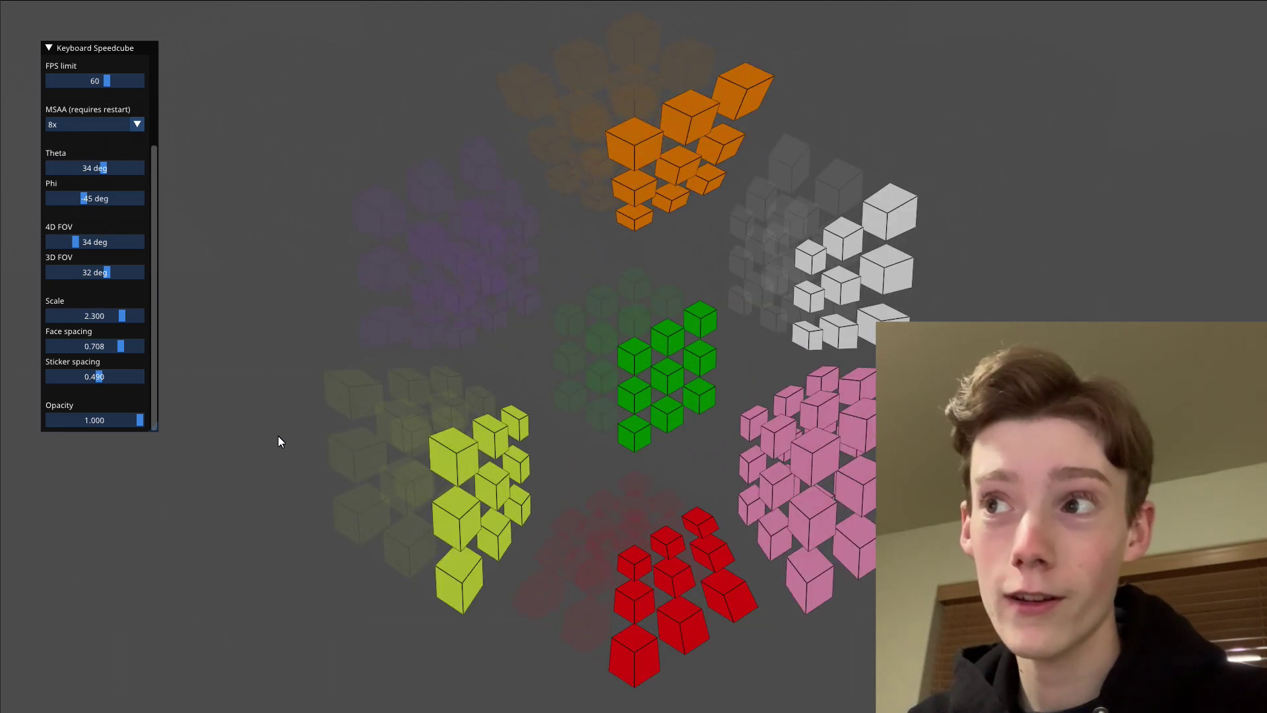
key("f")
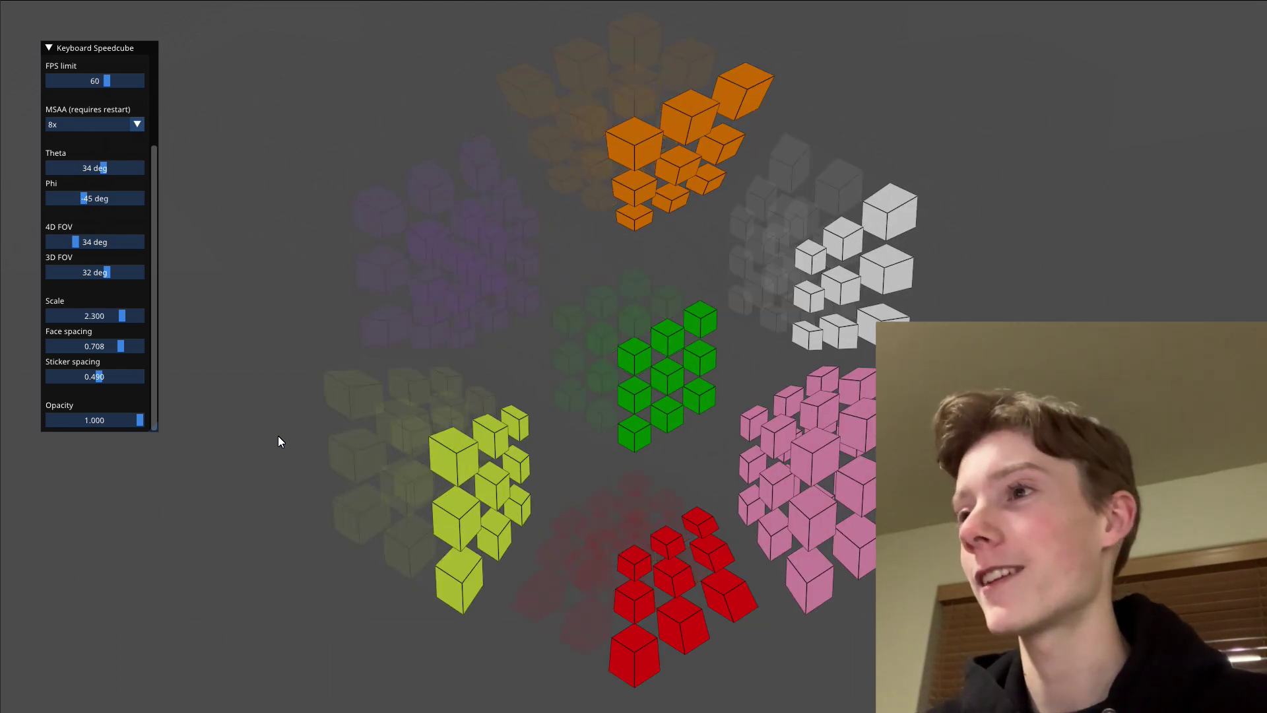
key("space")
key("f")
key("space")
key("space")
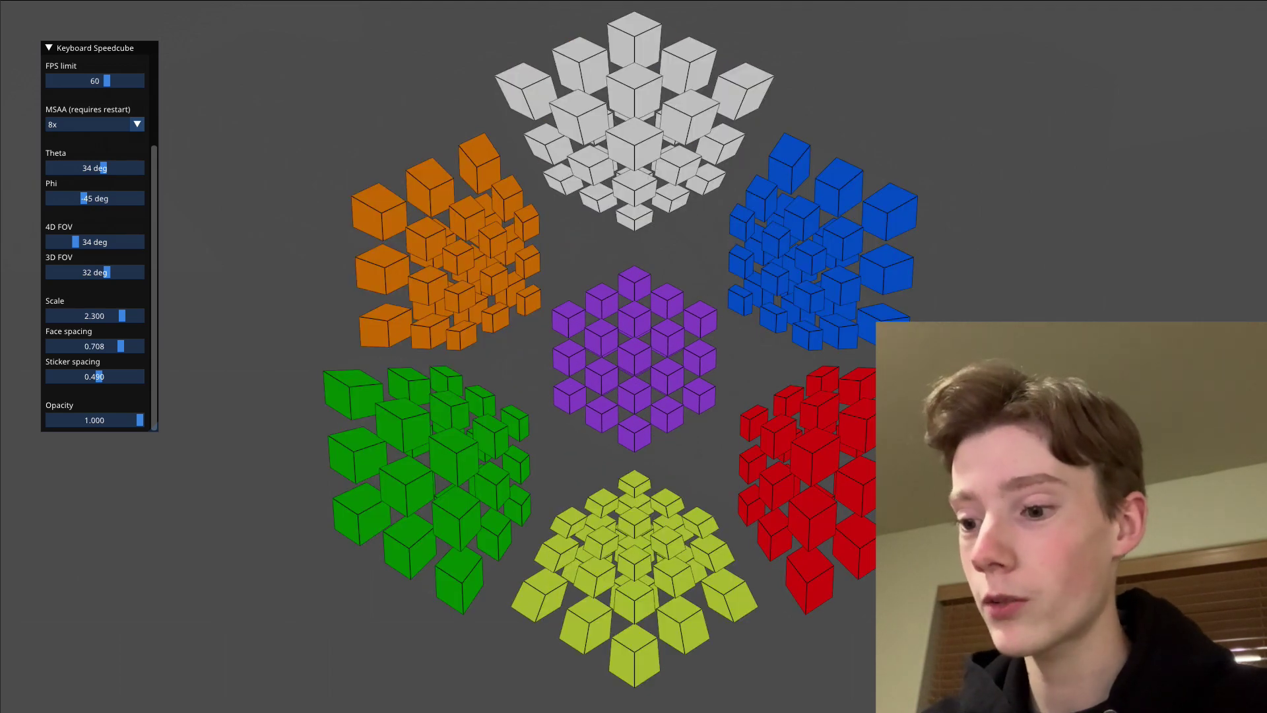
Start scrambling the solved 4D cube with alternating twists of the red cell and the central purple cell
key("f")
key("i")
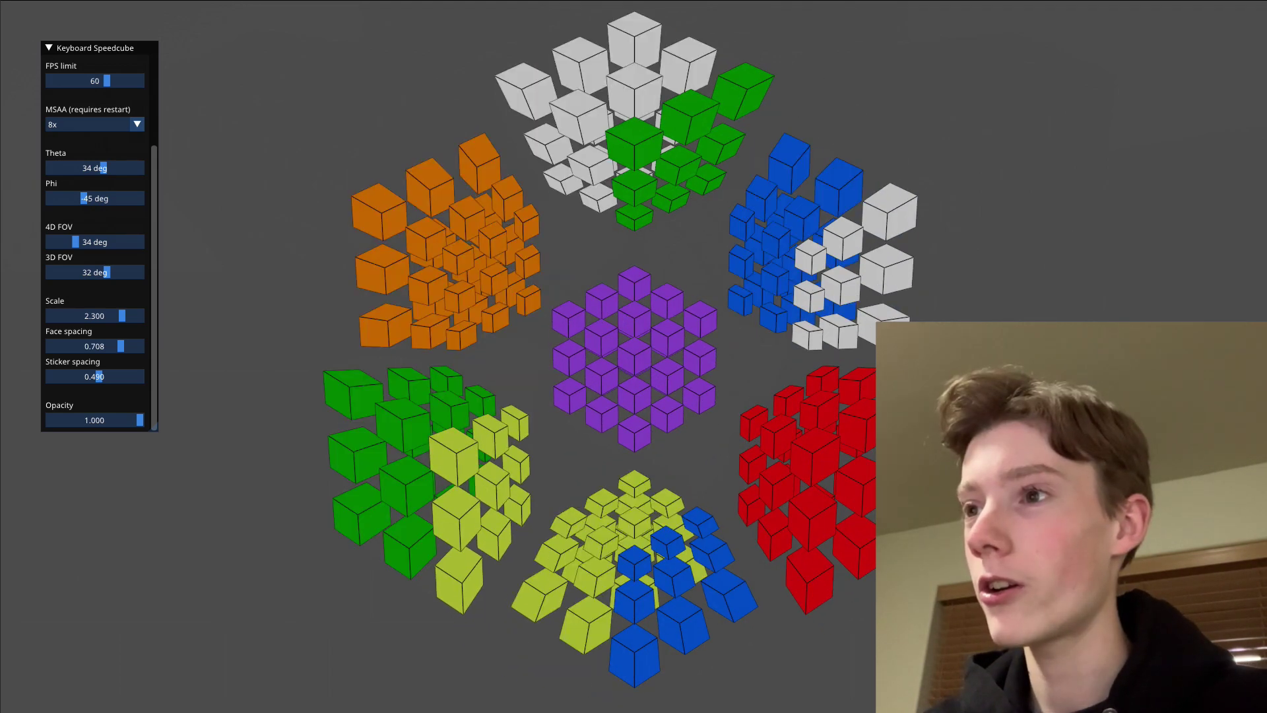
key("d")
key("f")
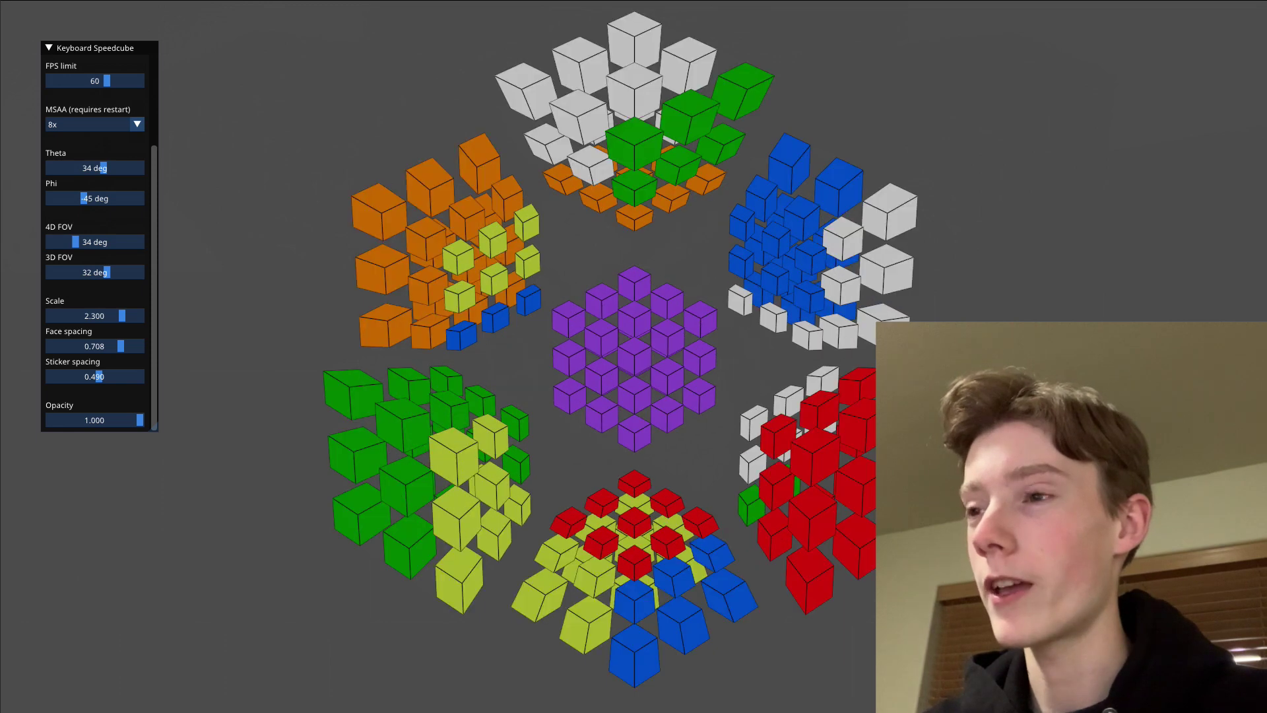
key("f")
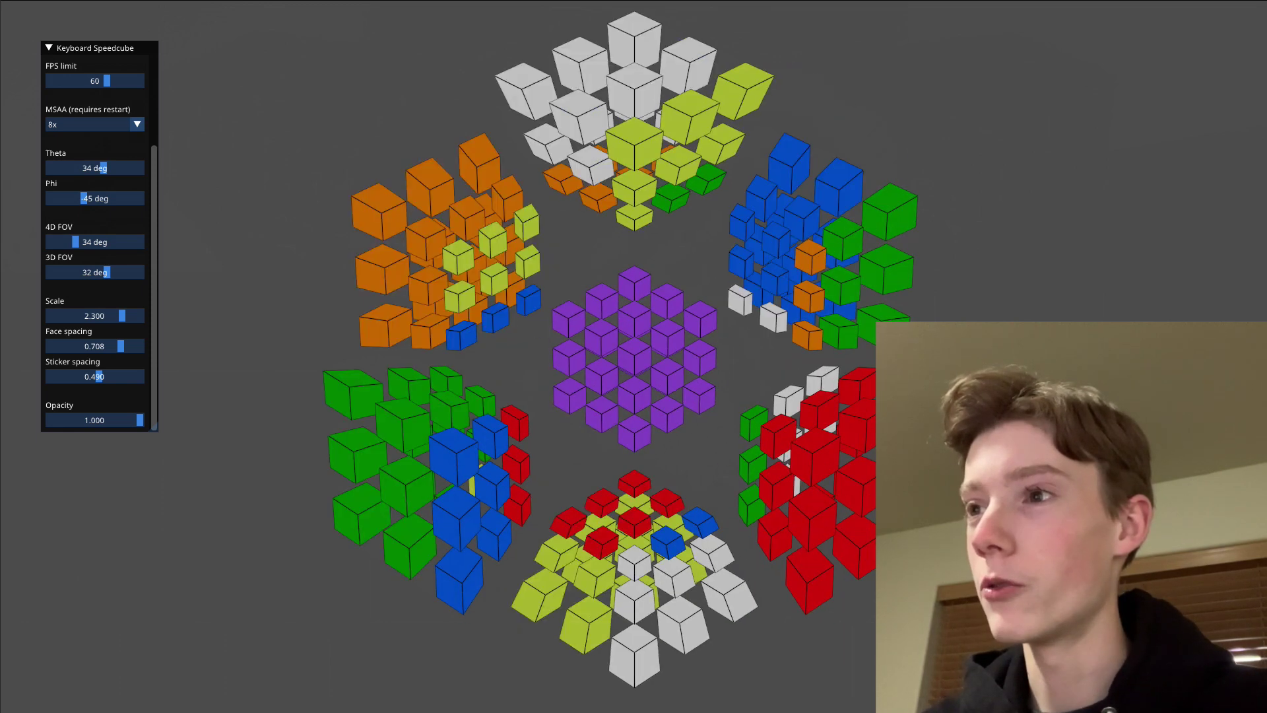
key("d")
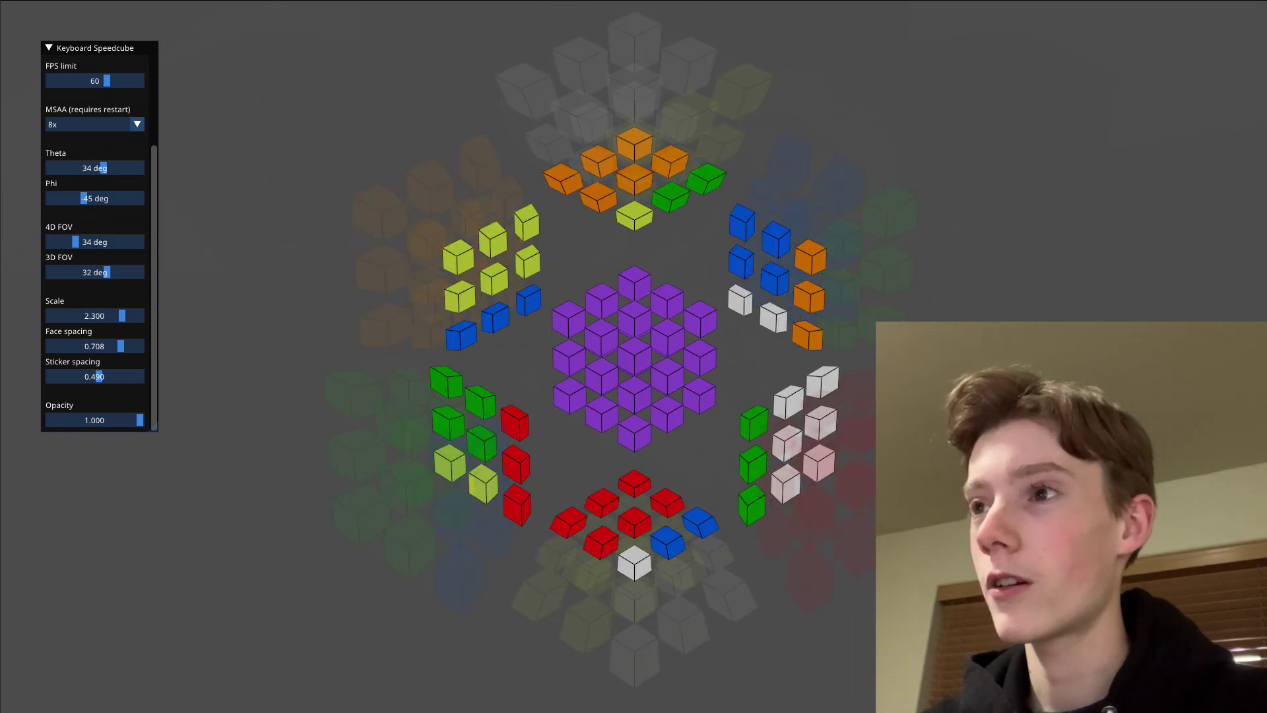
key("u")
key("f")
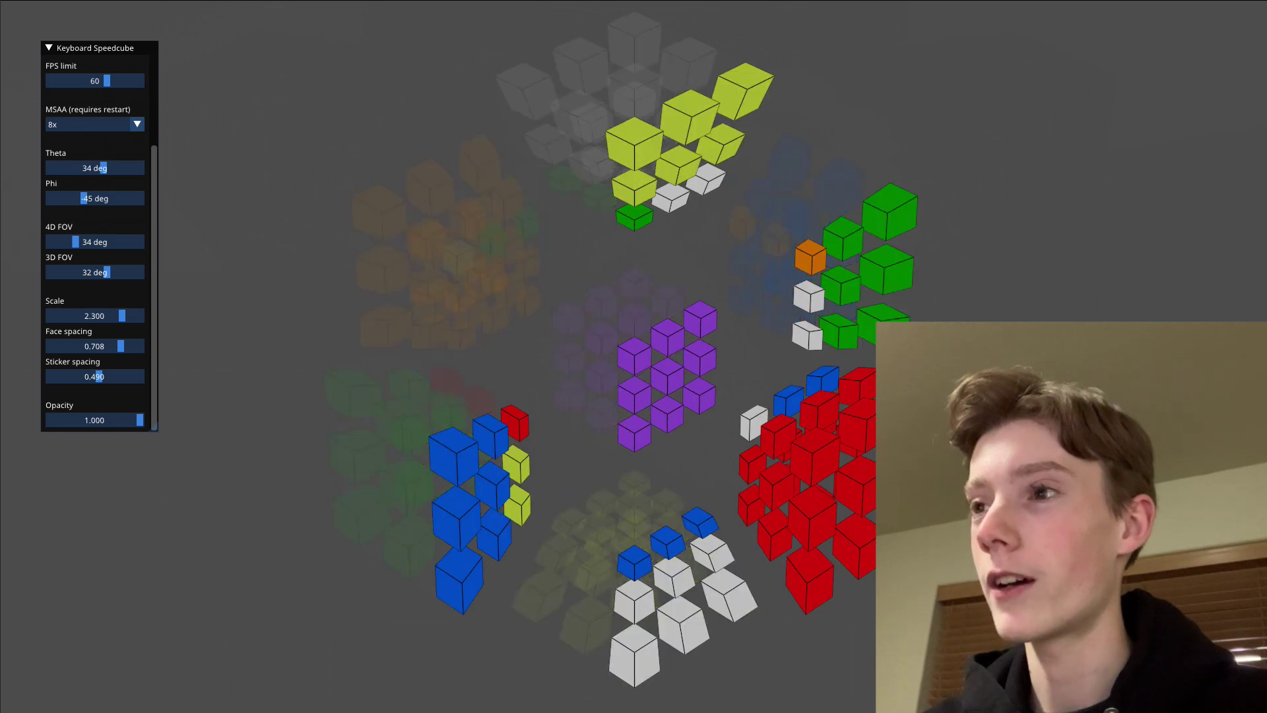
key("k")
key("f")
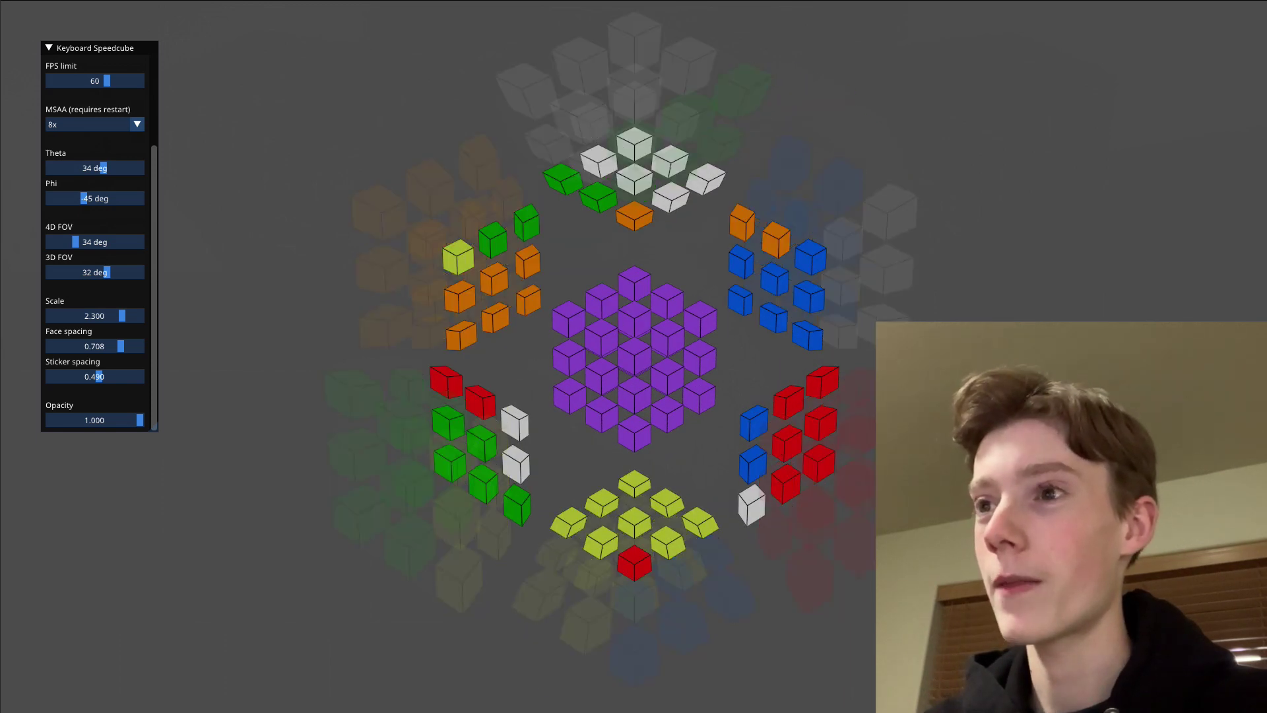
key("j")
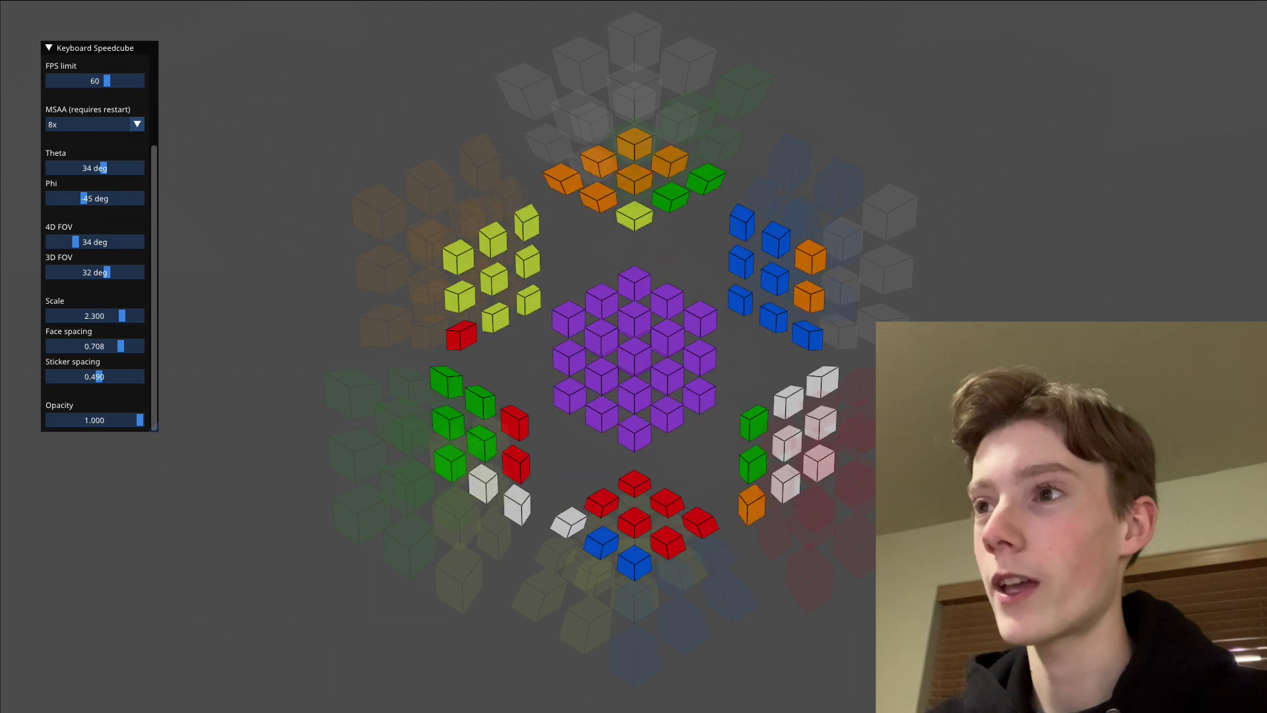
key("f")
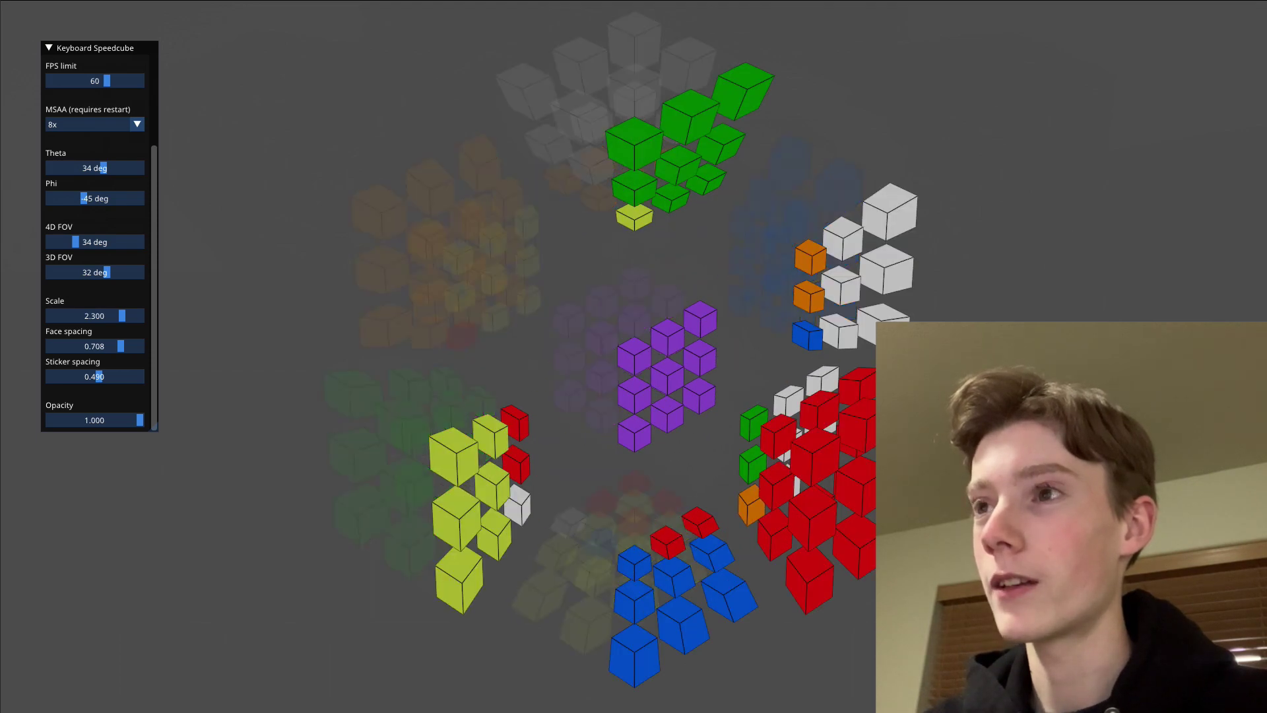
key("j")
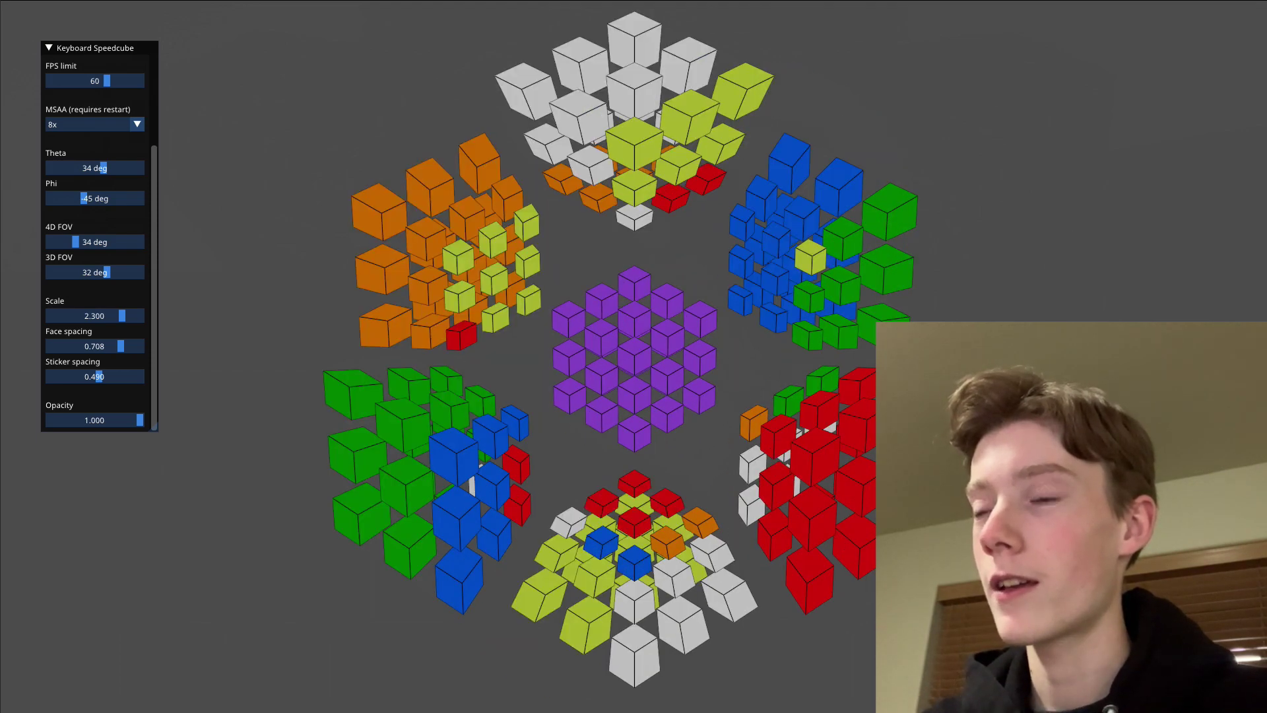
Scramble the cube further by alternating purple and red cell twists, including one half turn of the red cell
key("d")
key("u")
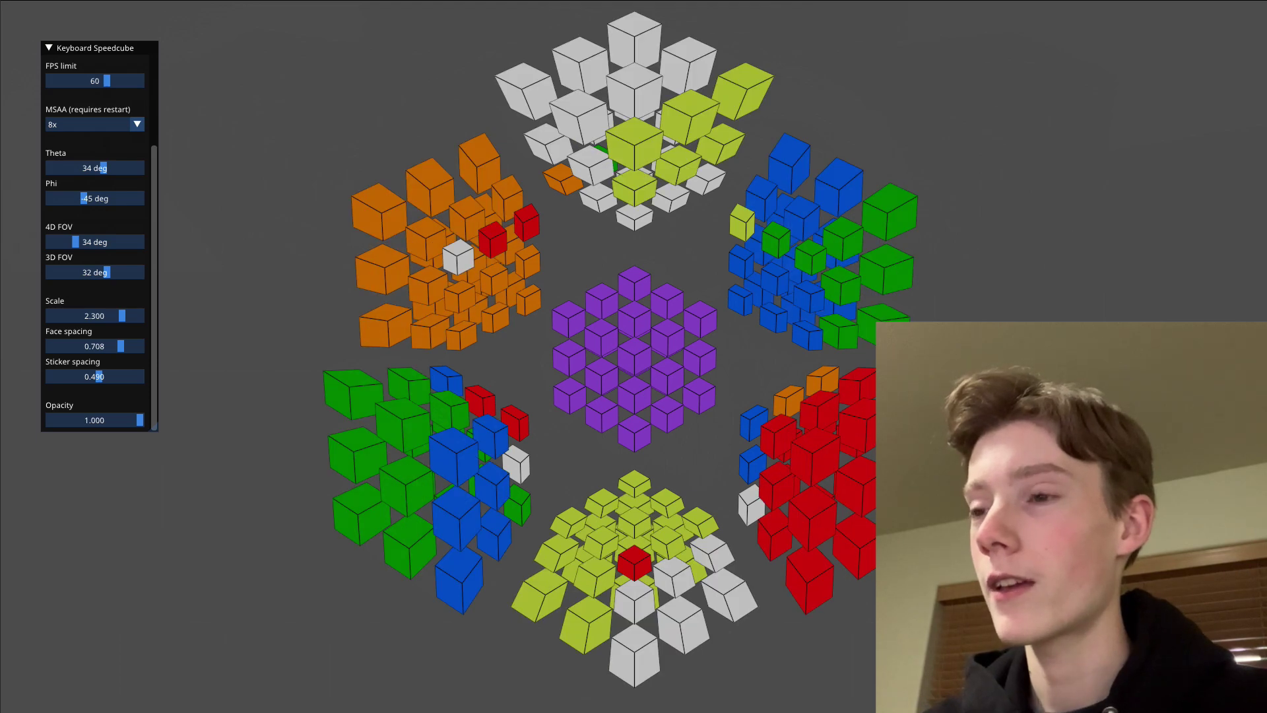
key("f")
key("j")
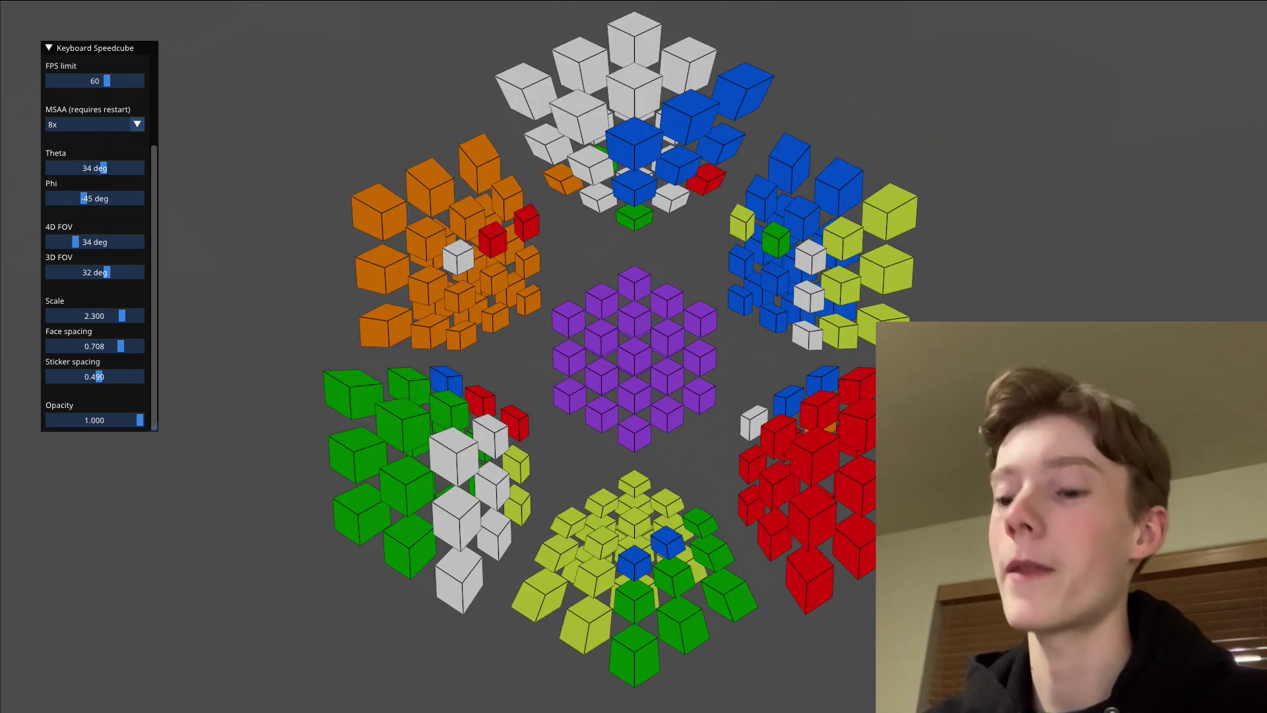
key("d")
key("o")
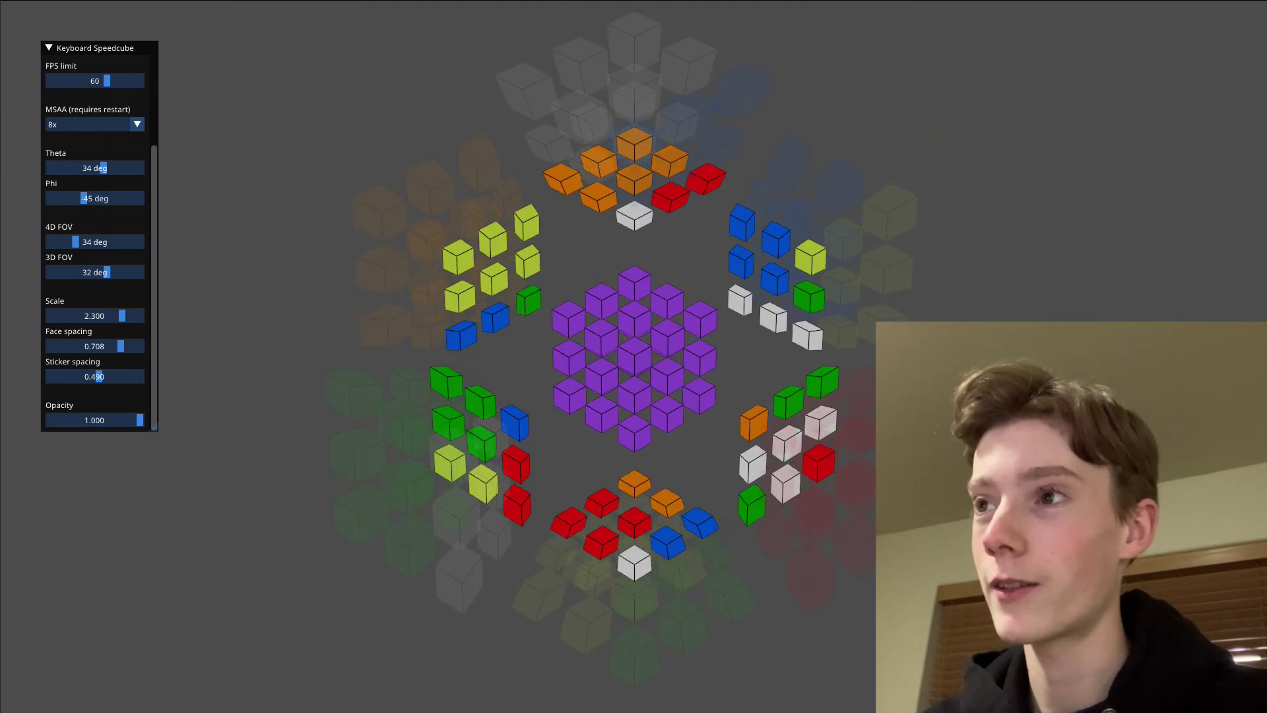
key("f")
key("i")
key("i")
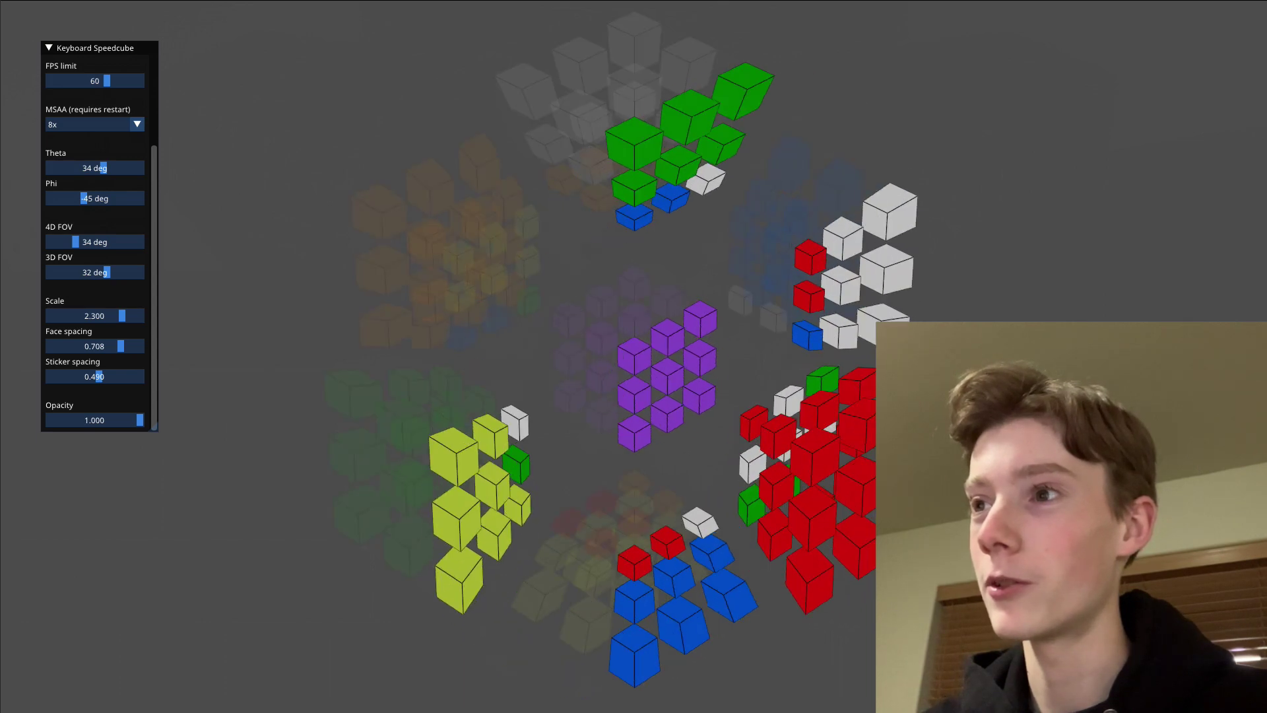
key("d")
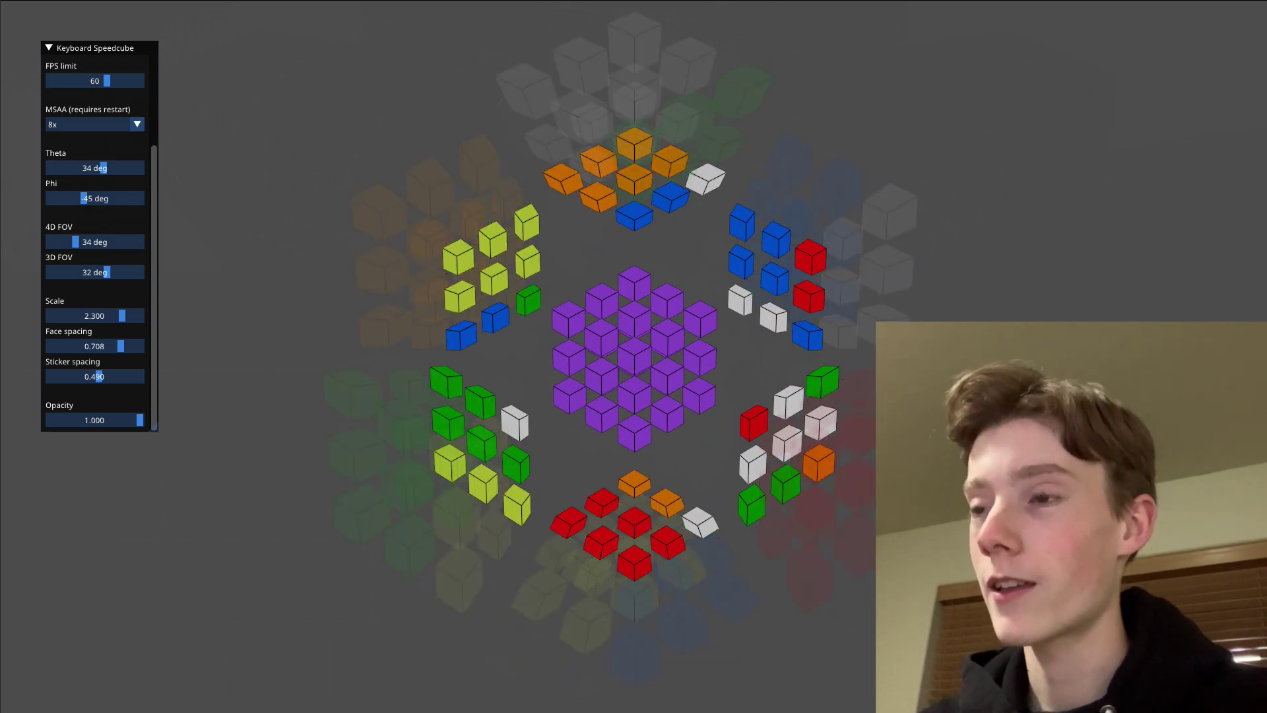
key("u")
key("d")
key("f")
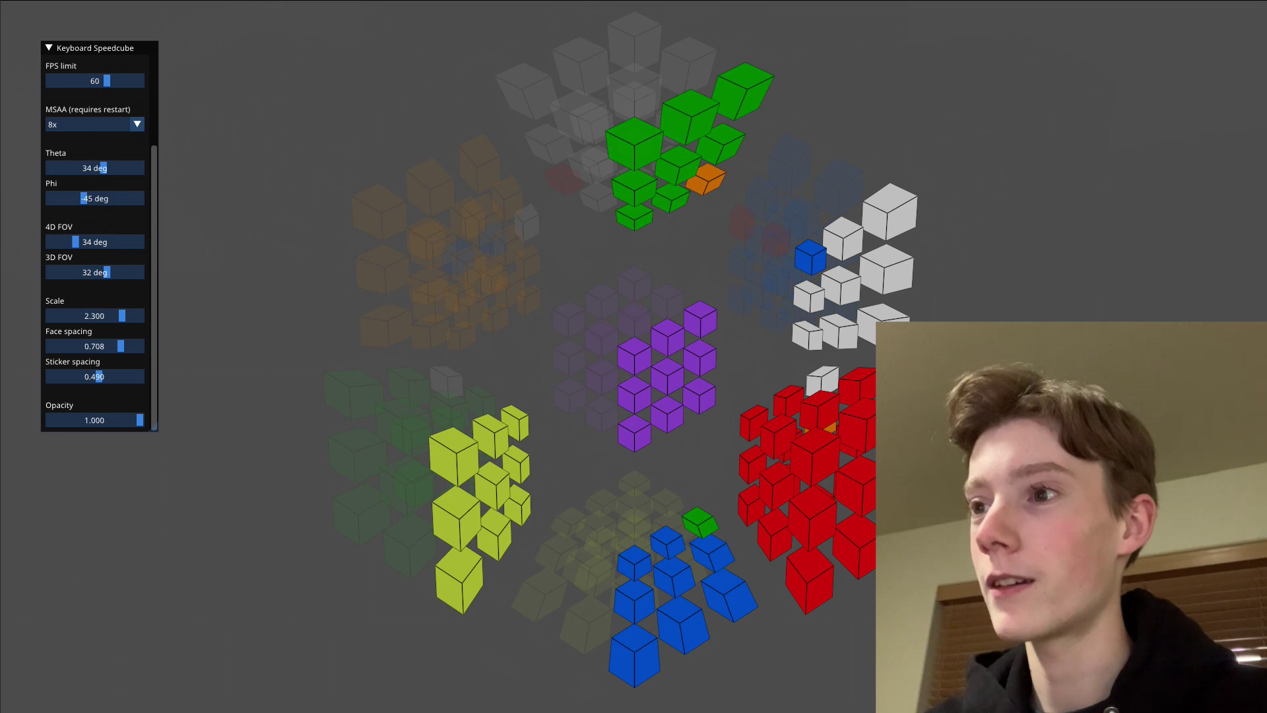
key("j")
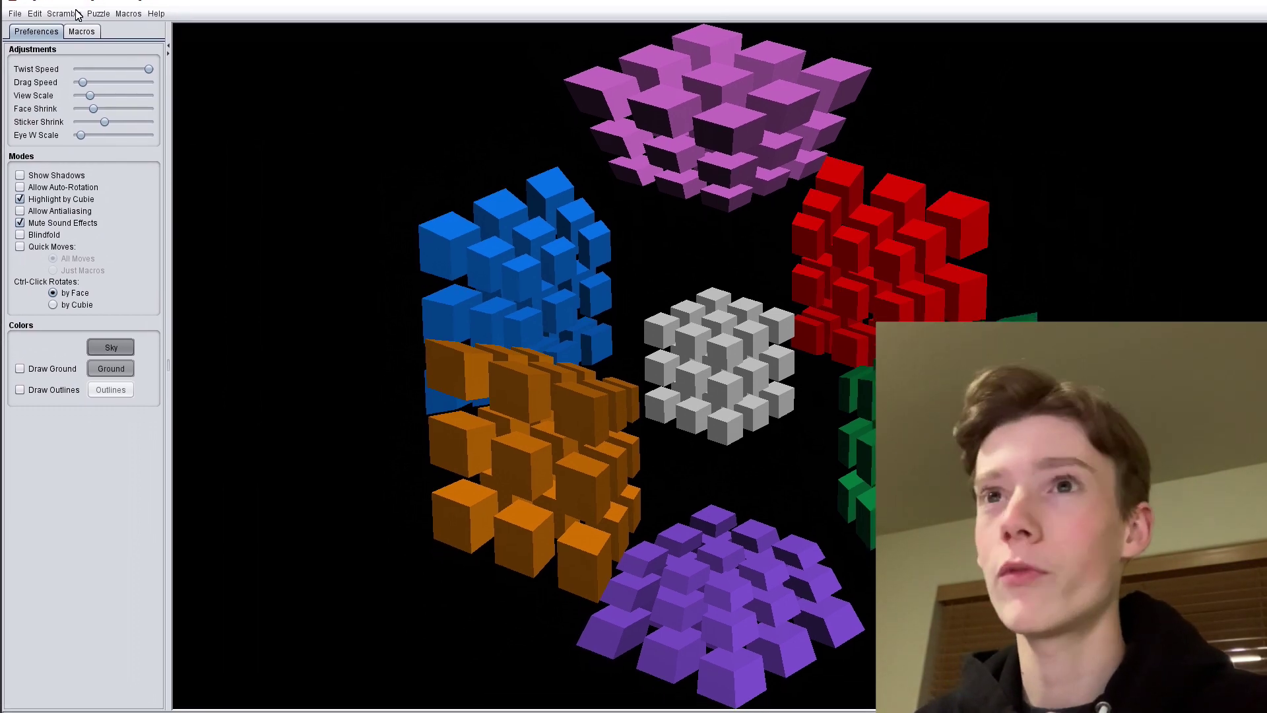
Apply a full scramble to the puzzle in the second 4D cube program, and load puzzle.log into Keyboard Speedcube
left_click(60, 14)
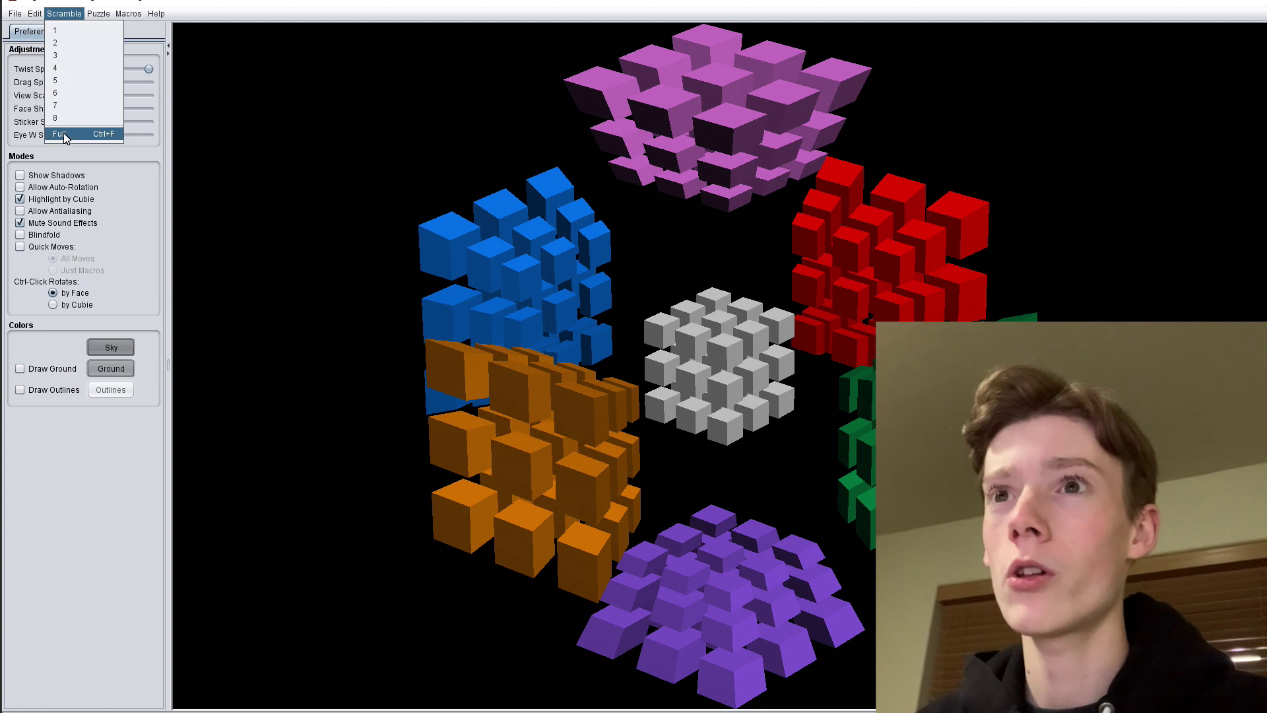
left_click(64, 135)
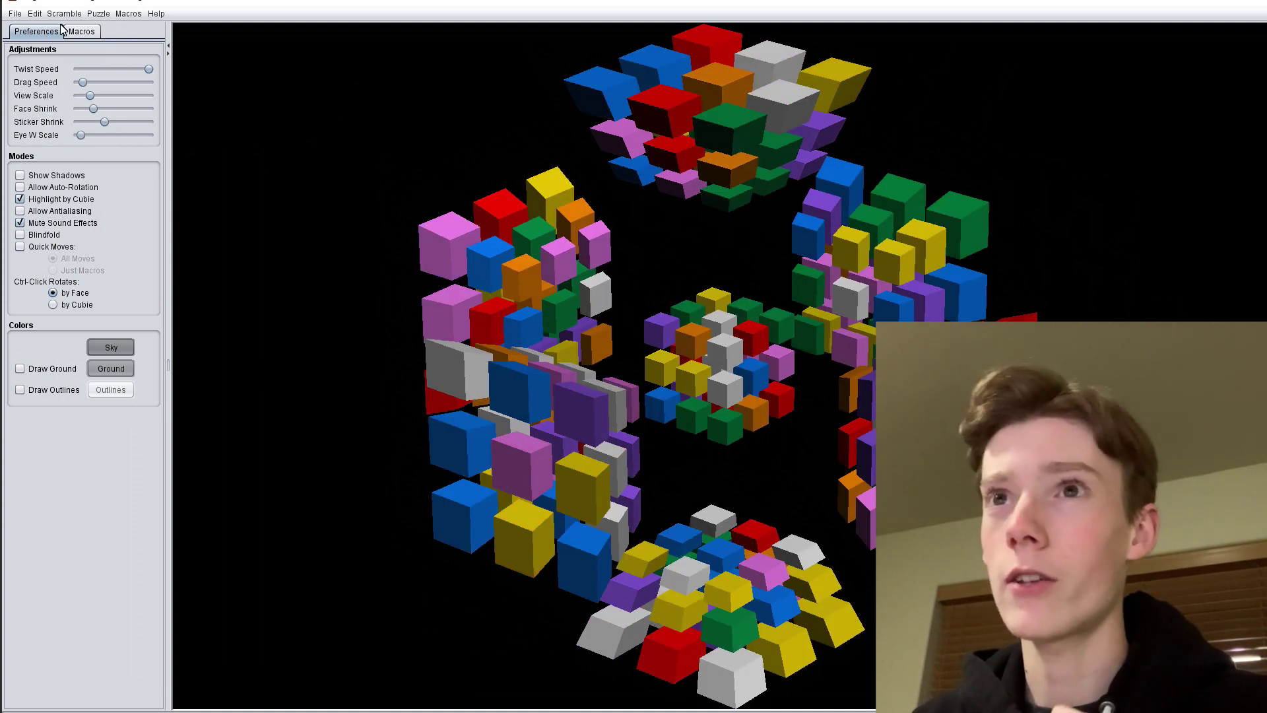
left_click(15, 14)
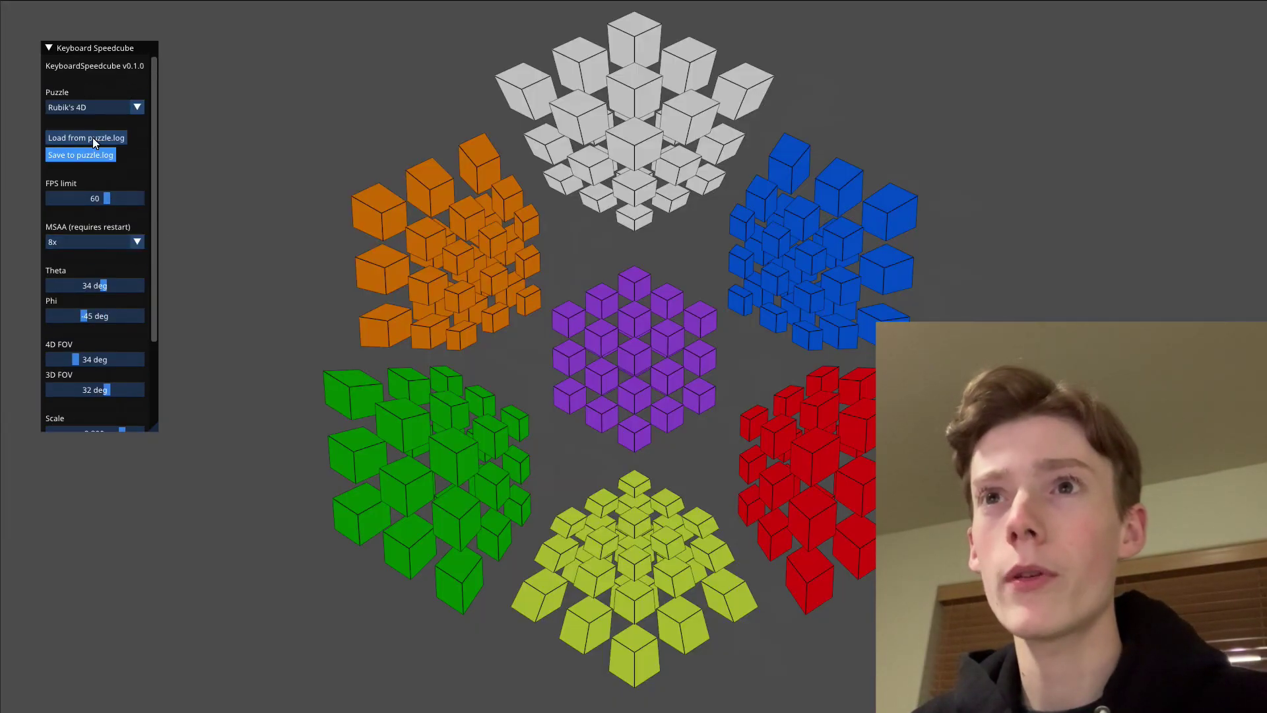
left_click(86, 139)
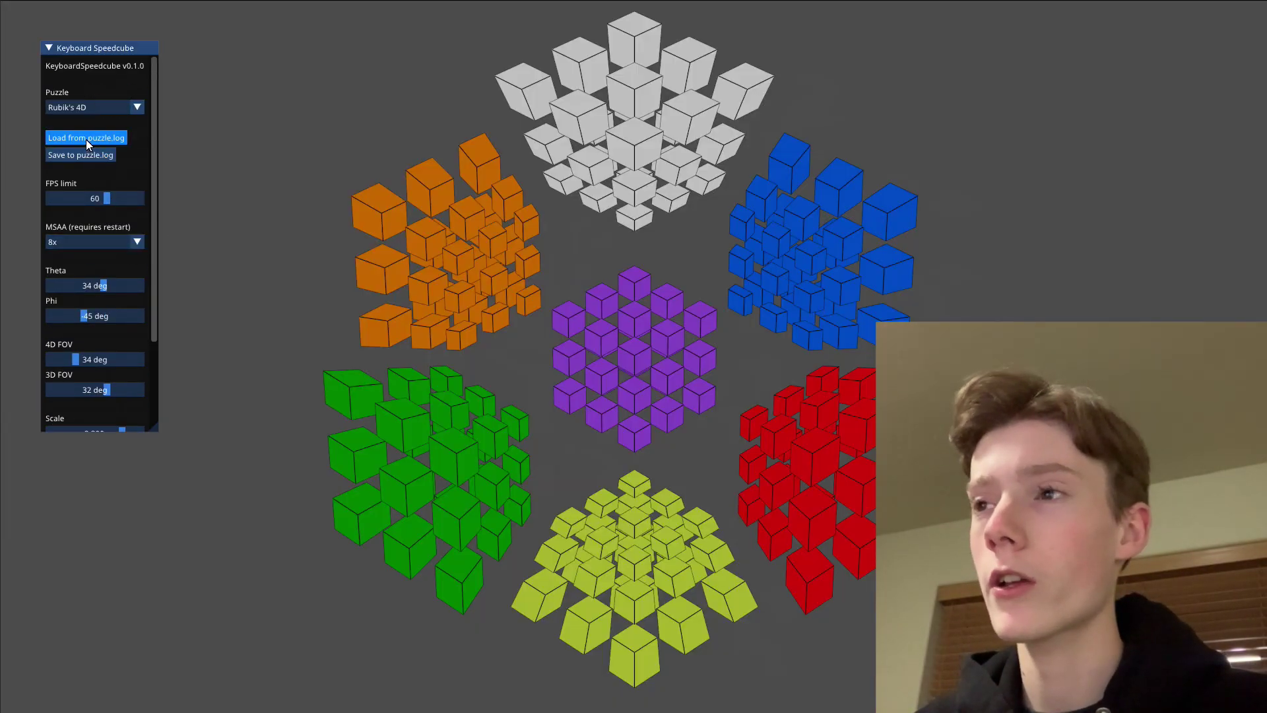